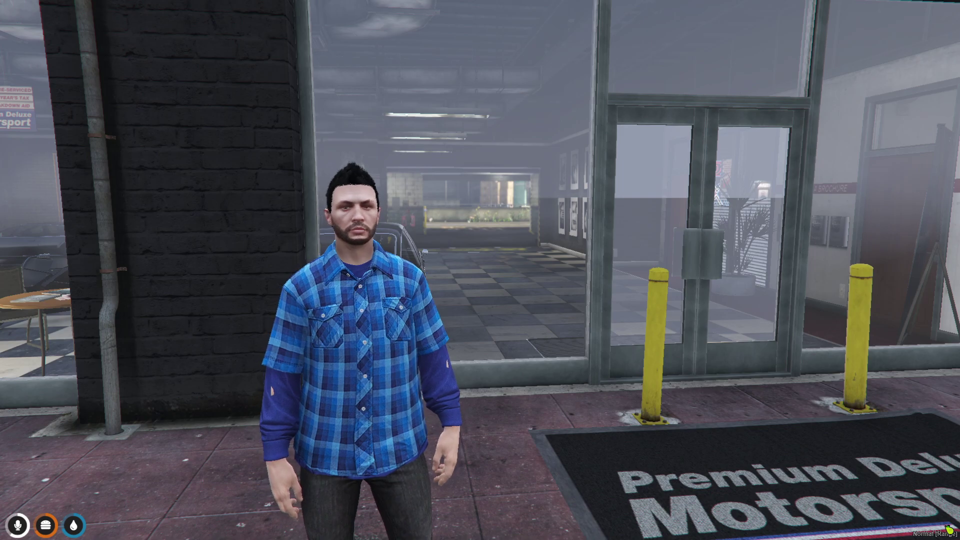
Walk into PDM, open the Sell Vehicle form on the black Rhapsody, then close it.
key(d)
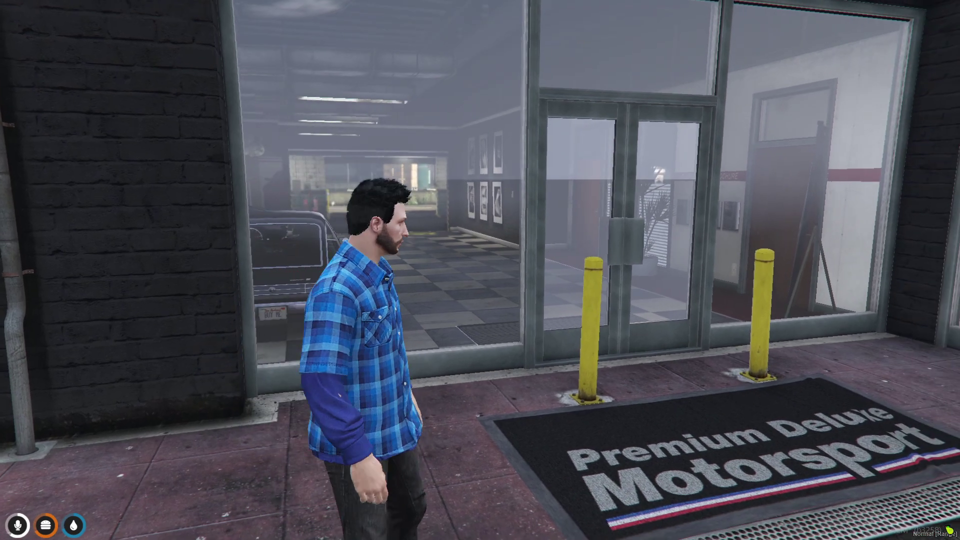
key(w)
key(w)
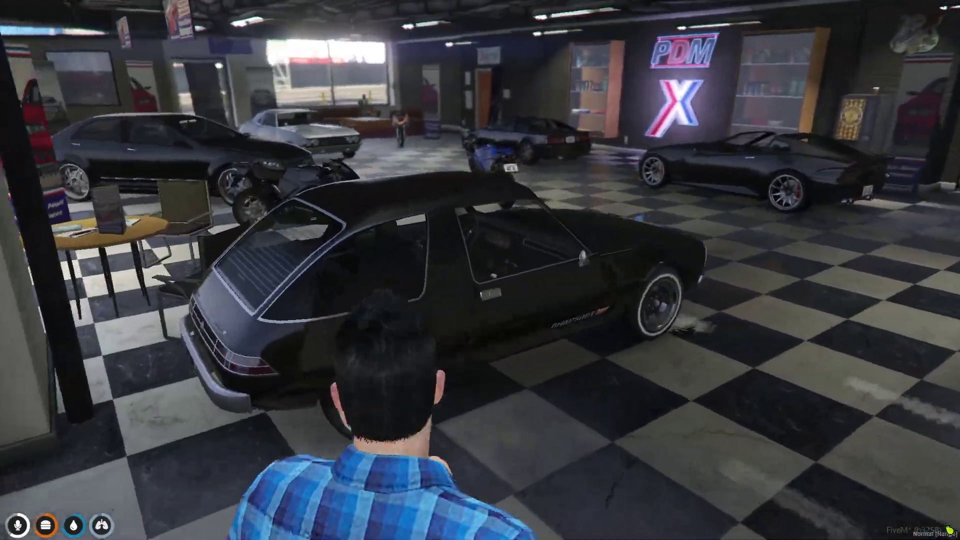
key(alt)
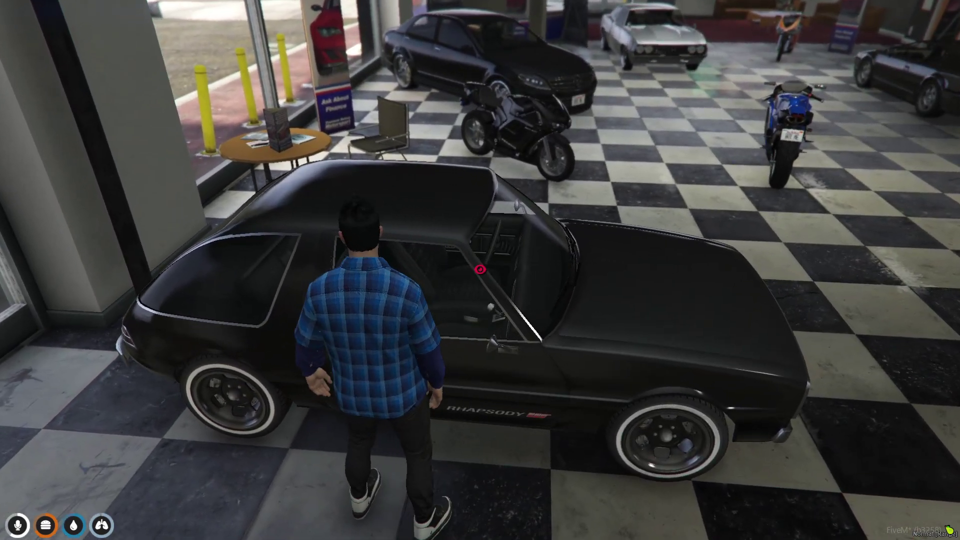
click(525, 272)
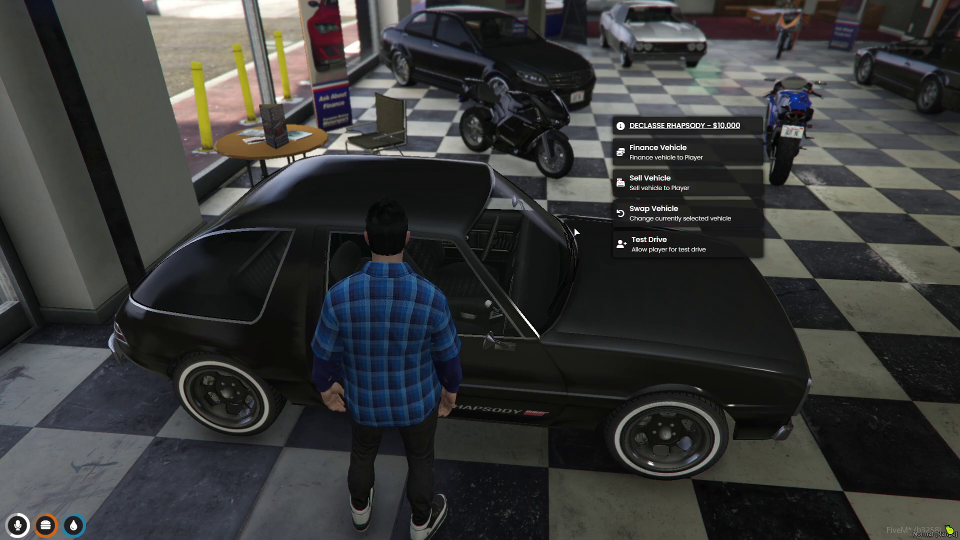
click(649, 184)
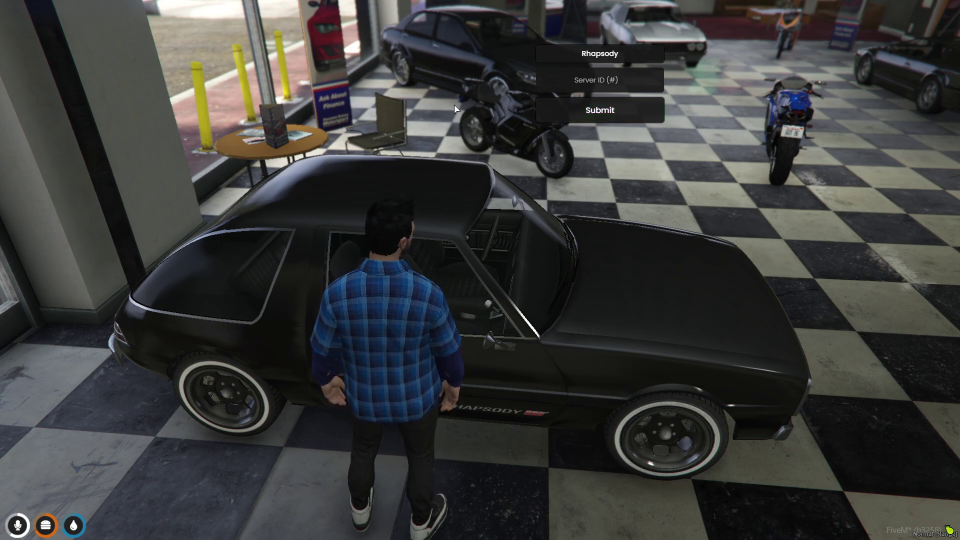
key(Escape)
Walk back out of the showroom onto the sidewalk.
key(s)
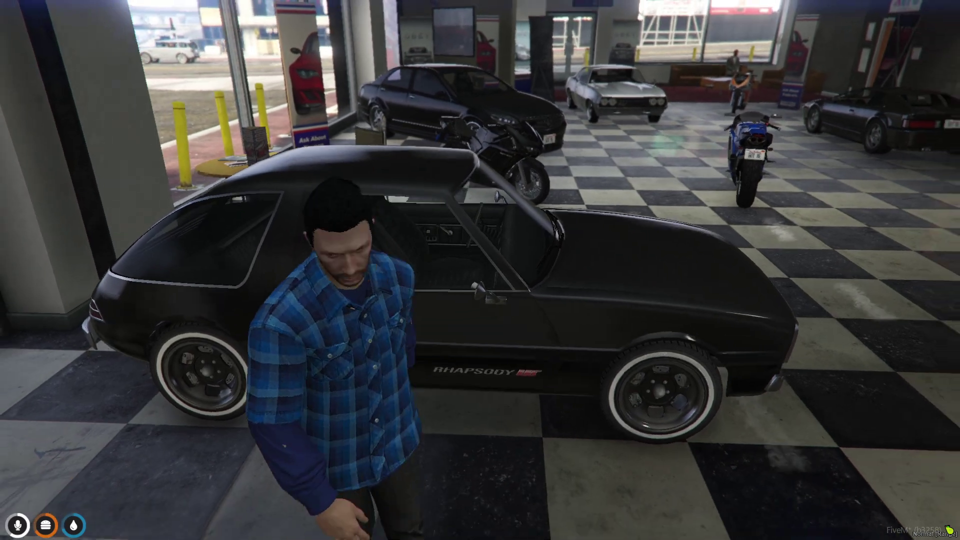
key(w)
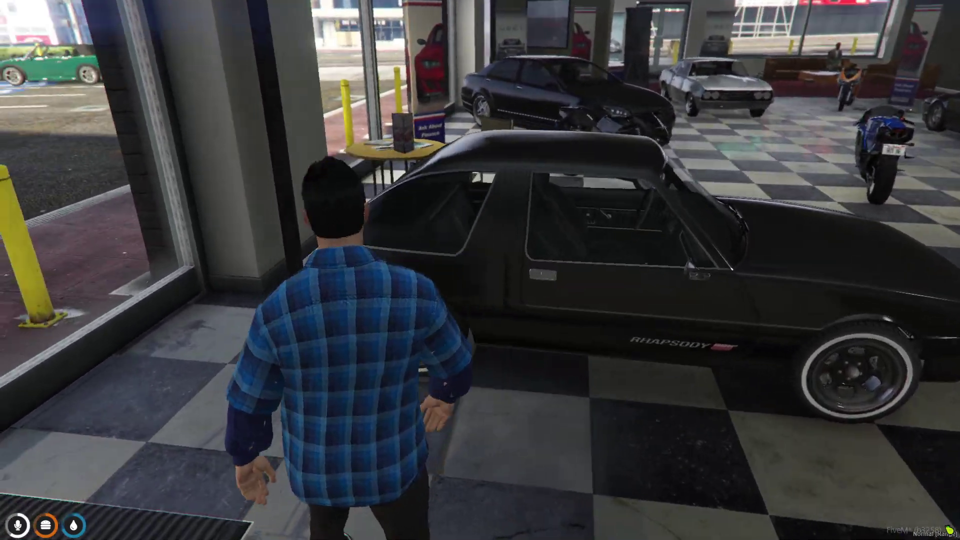
key(w)
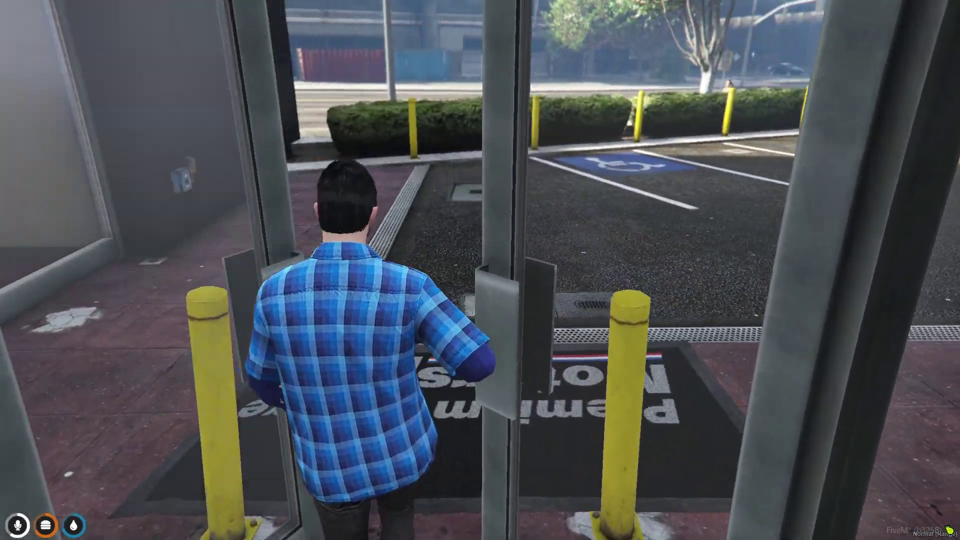
key(alt+Tab)
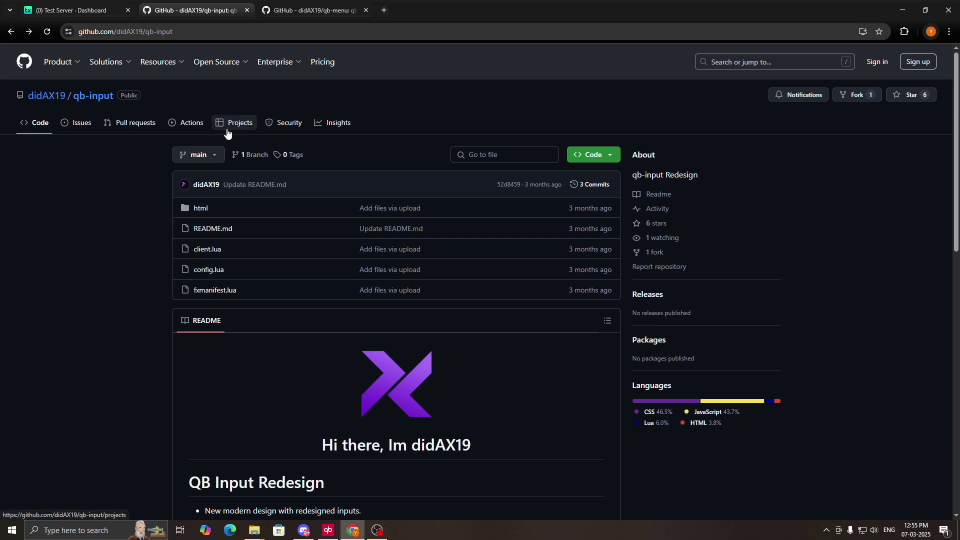
Download the qb-input repository as a ZIP, then move to the qb-menu repository's download options.
click(590, 157)
click(458, 284)
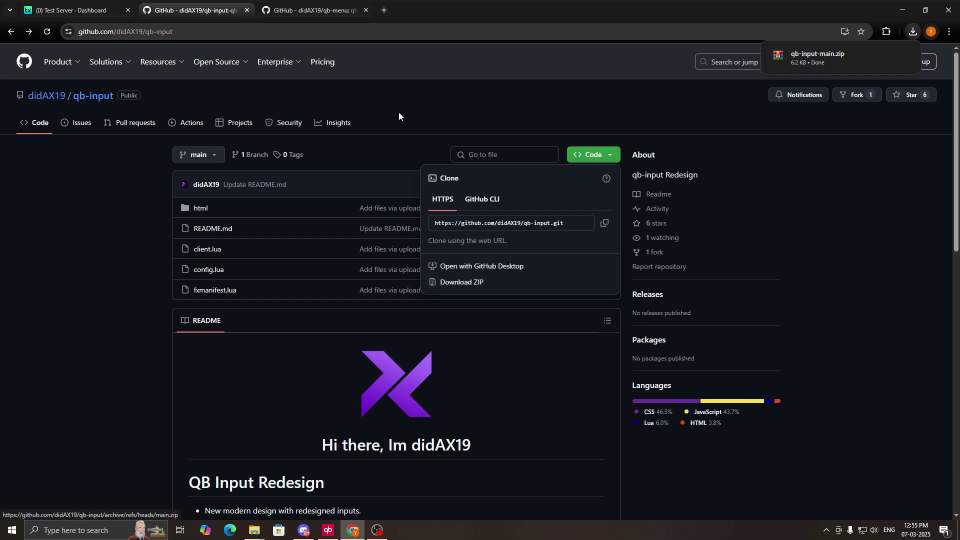
click(386, 103)
click(310, 9)
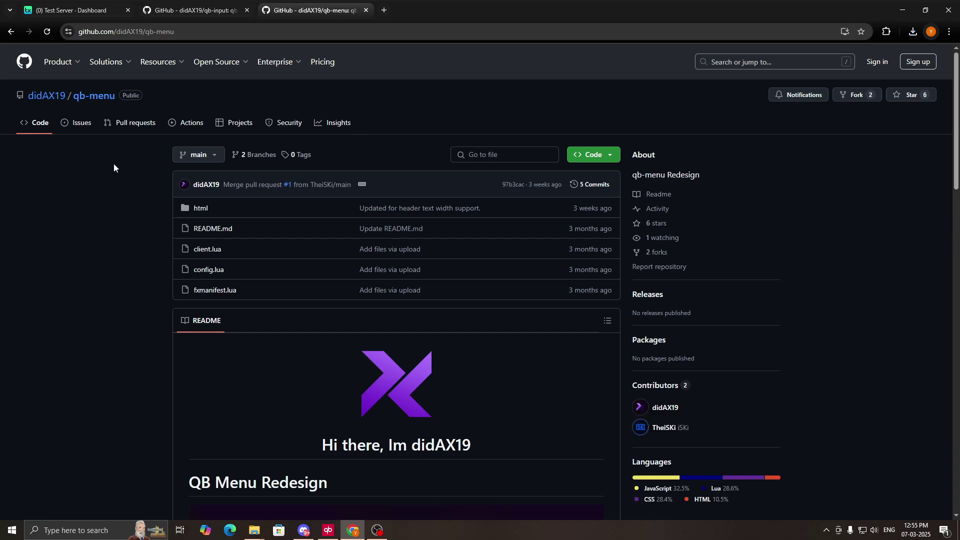
click(600, 155)
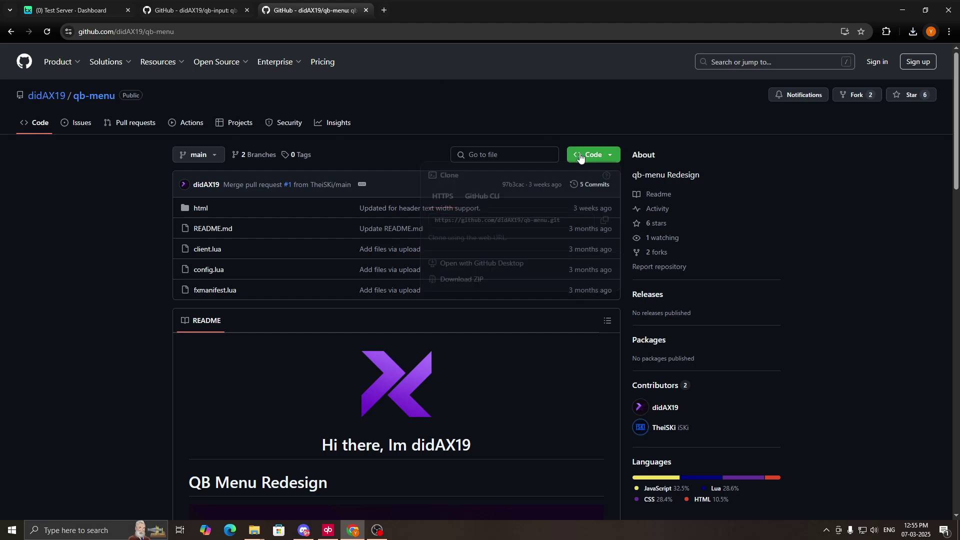
Download qb-menu as a ZIP, then extract qb-menu-main.zip and qb-input-main.zip in Downloads.
click(456, 283)
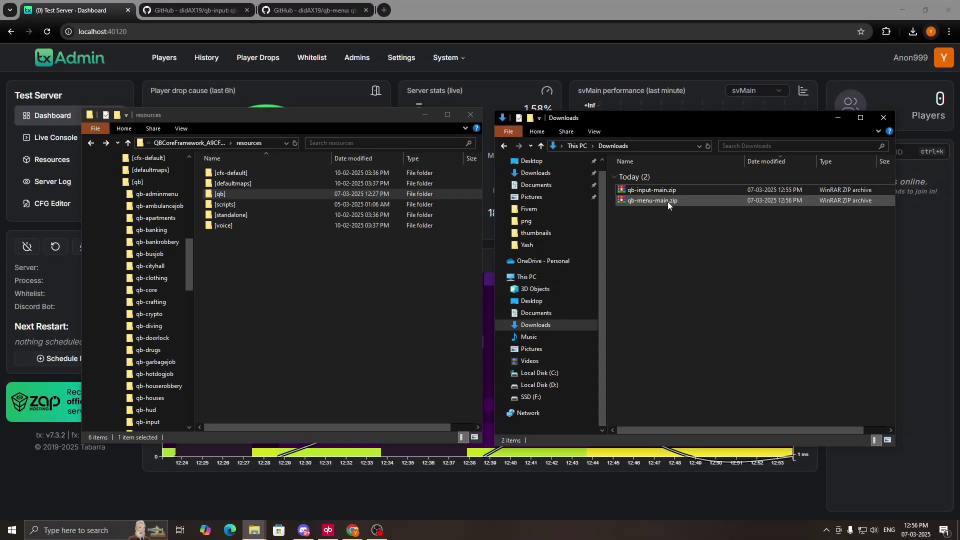
click(720, 179)
right_click(655, 200)
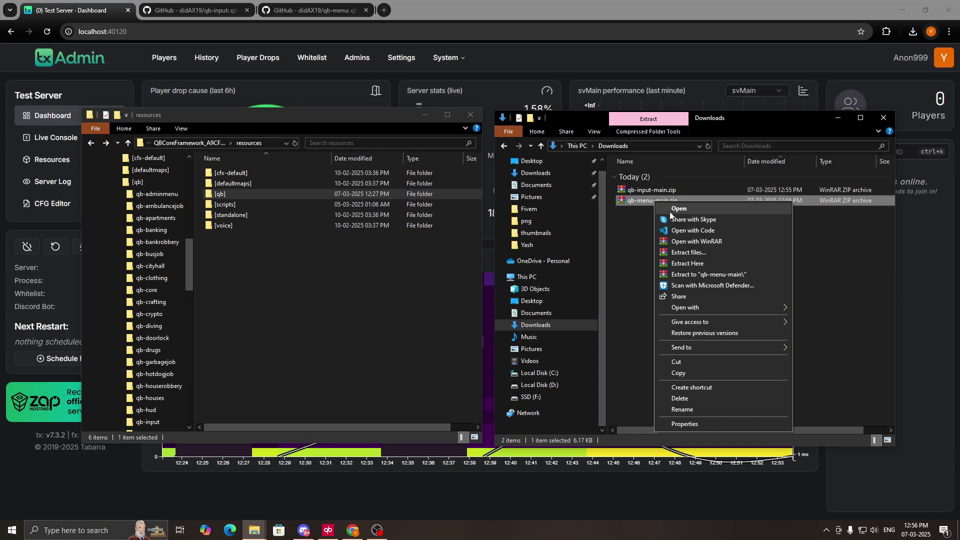
click(693, 274)
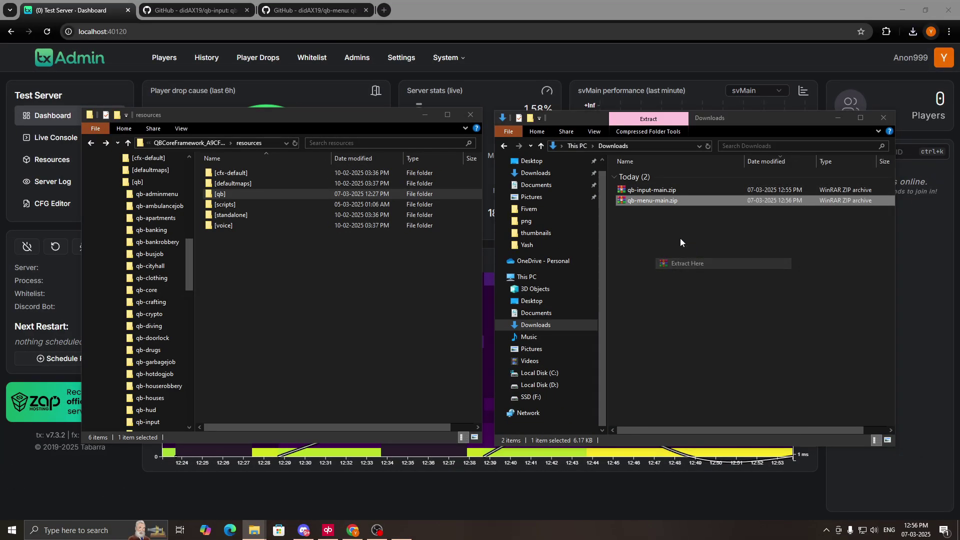
click(651, 190)
right_click(651, 189)
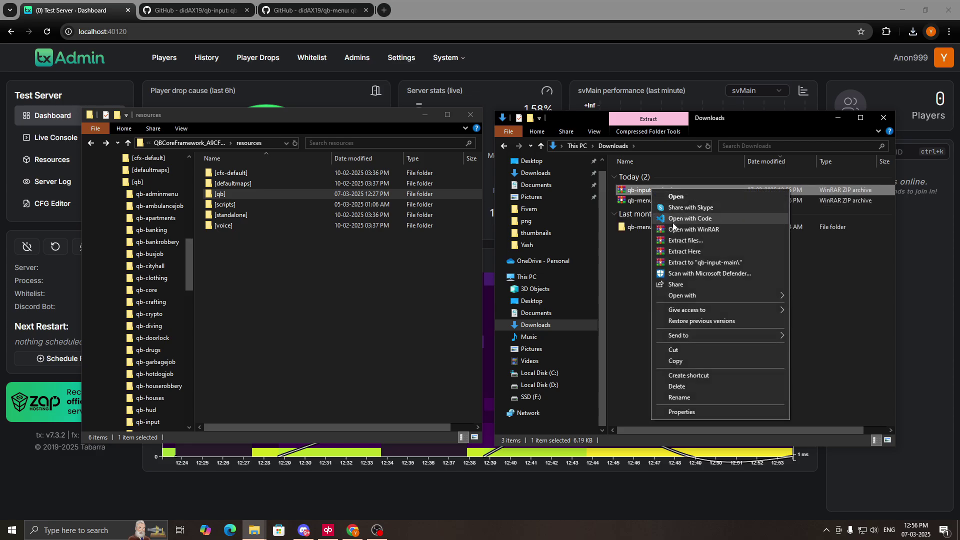
click(678, 250)
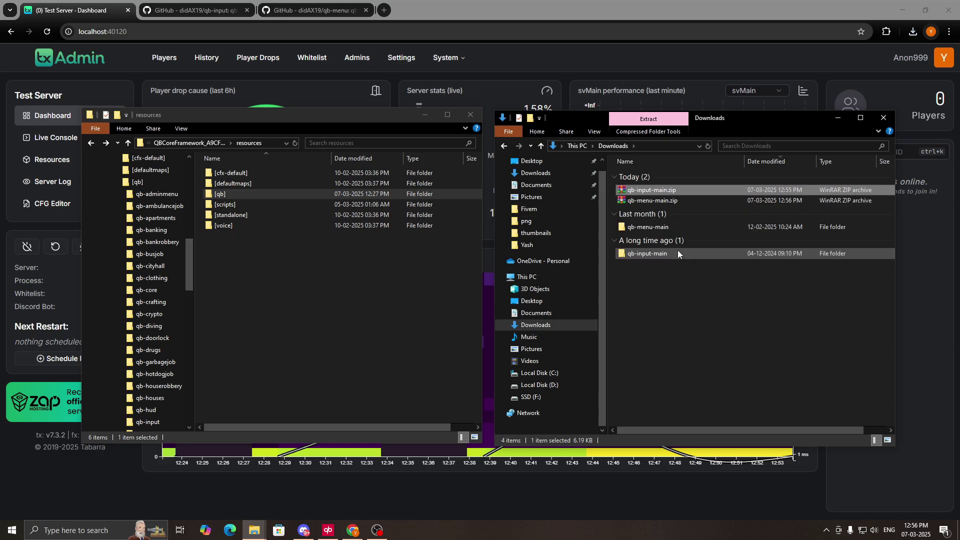
Open the server's [qb] resources folder and select the old qb-input folder.
click(203, 205)
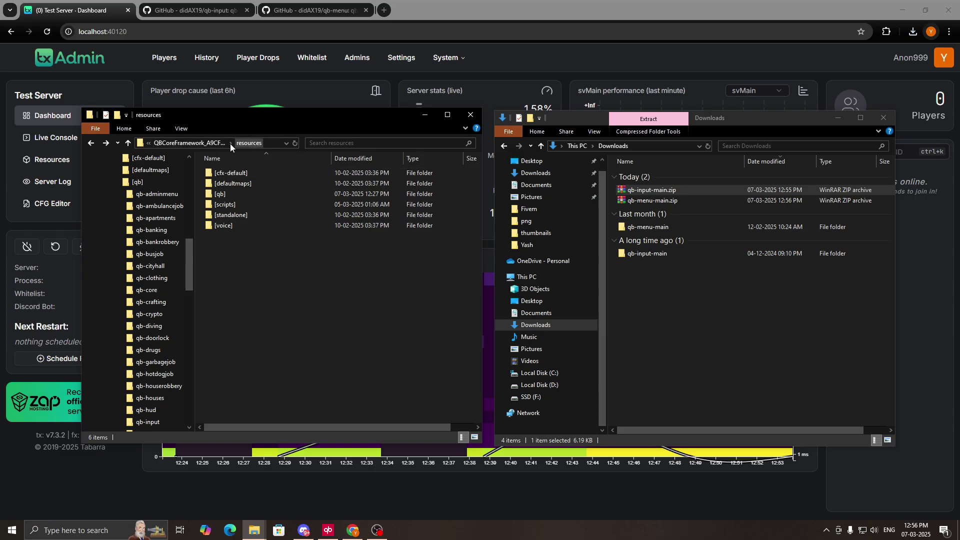
double_click(231, 194)
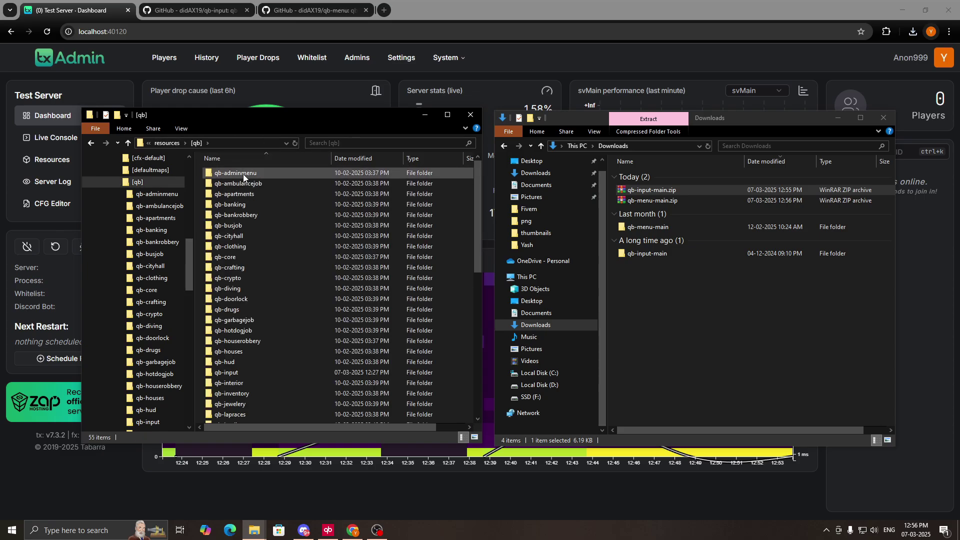
scroll(236, 267, down, 3)
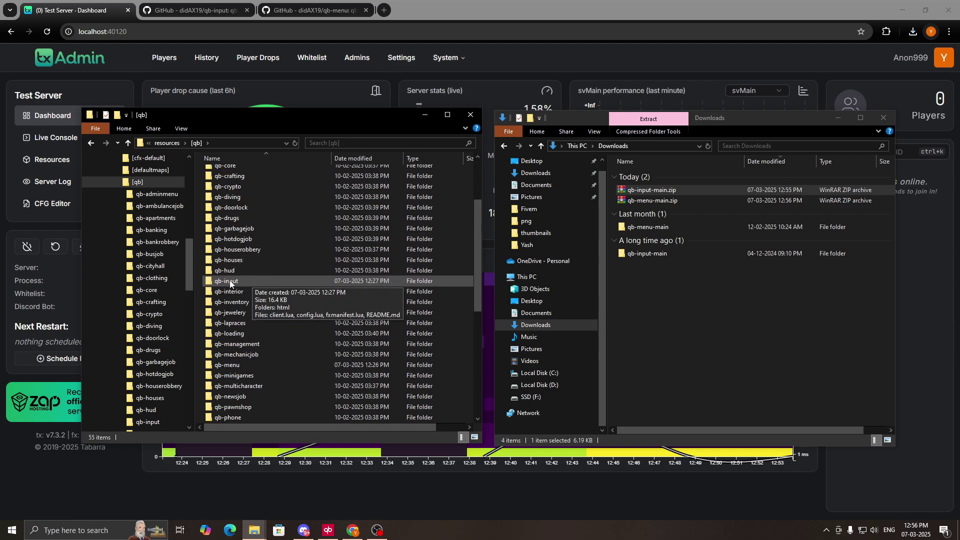
click(227, 283)
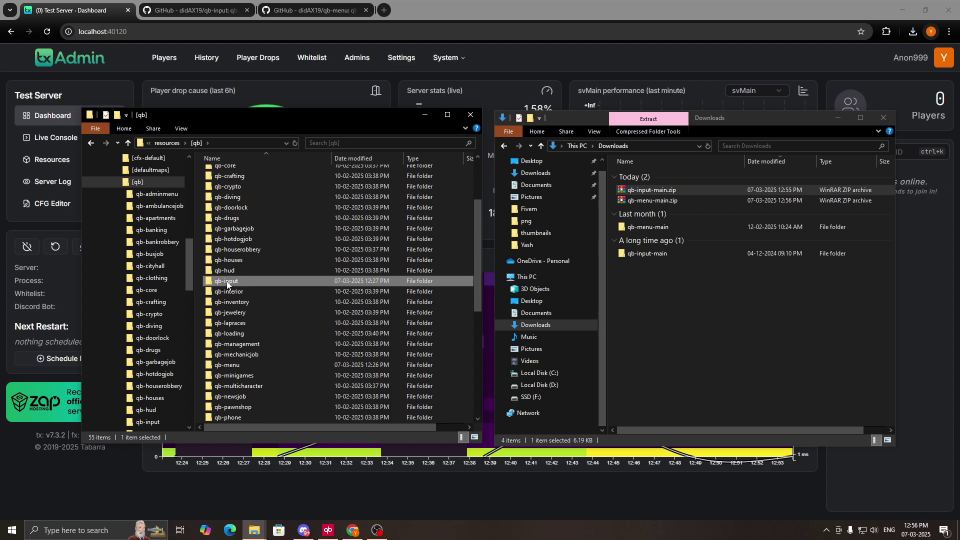
Delete the old qb-input folder and paste the extracted qb-input-main folder into [qb].
right_click(227, 283)
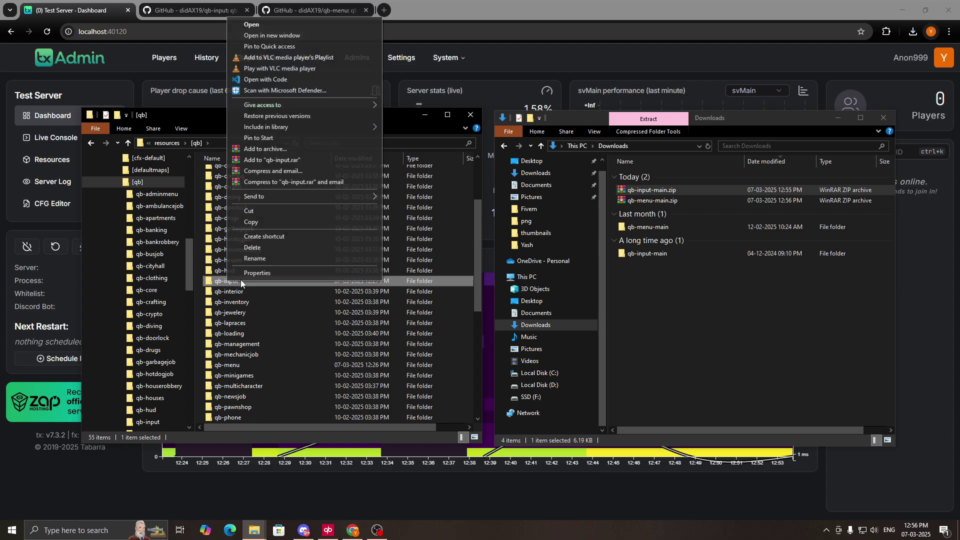
click(265, 248)
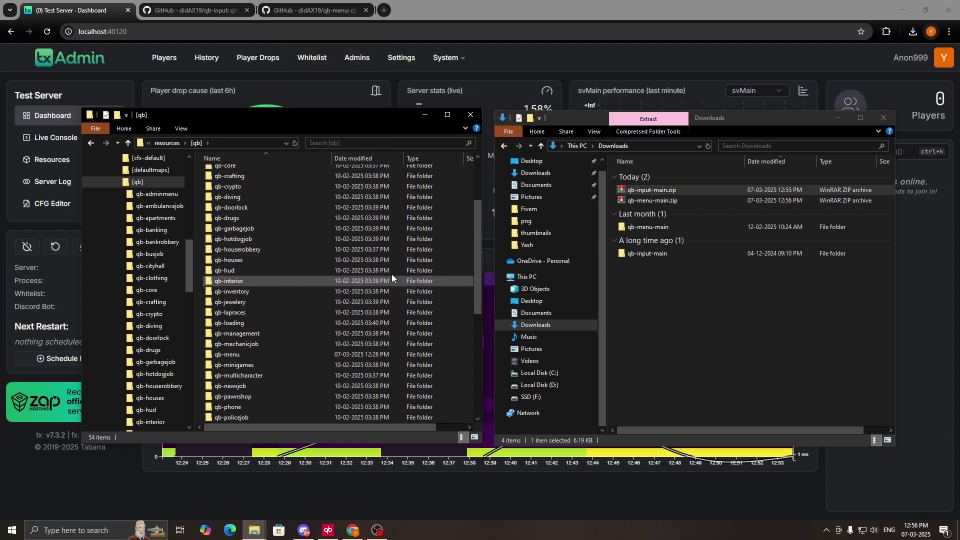
click(650, 253)
right_click(653, 255)
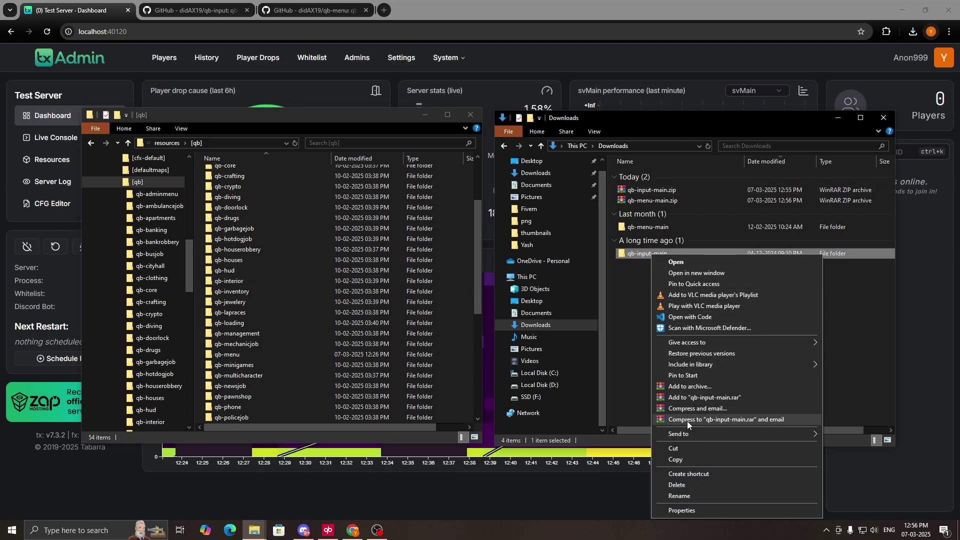
click(683, 460)
right_click(200, 288)
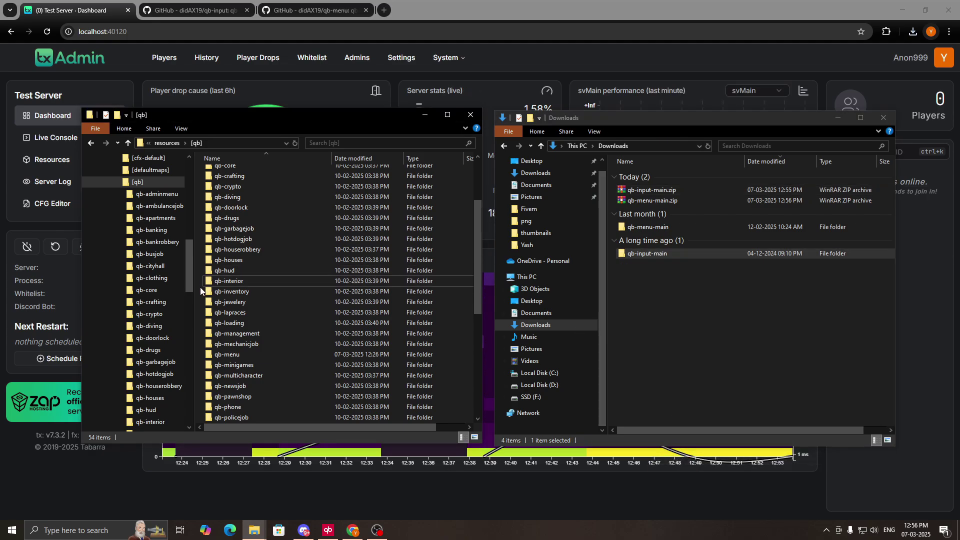
click(225, 357)
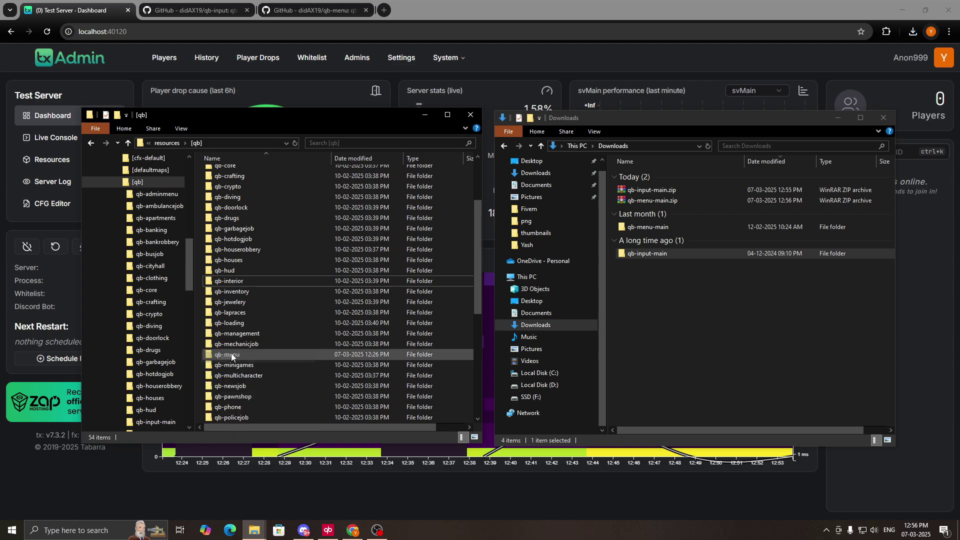
Rename the pasted qb-input-main folder to qb-input.
click(245, 171)
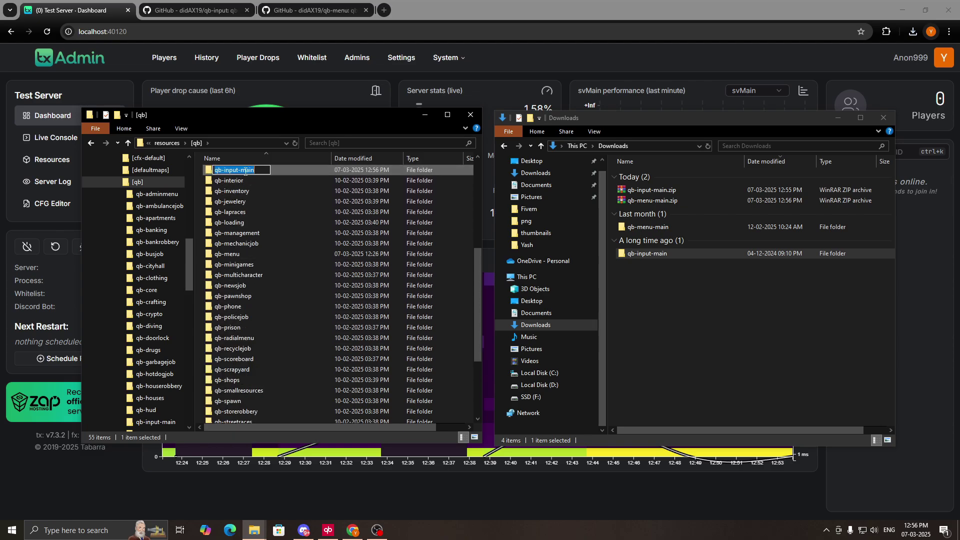
click(245, 171)
key(BackSpace)
key(BackSpace)
key(BackSpace)
key(BackSpace)
key(BackSpace)
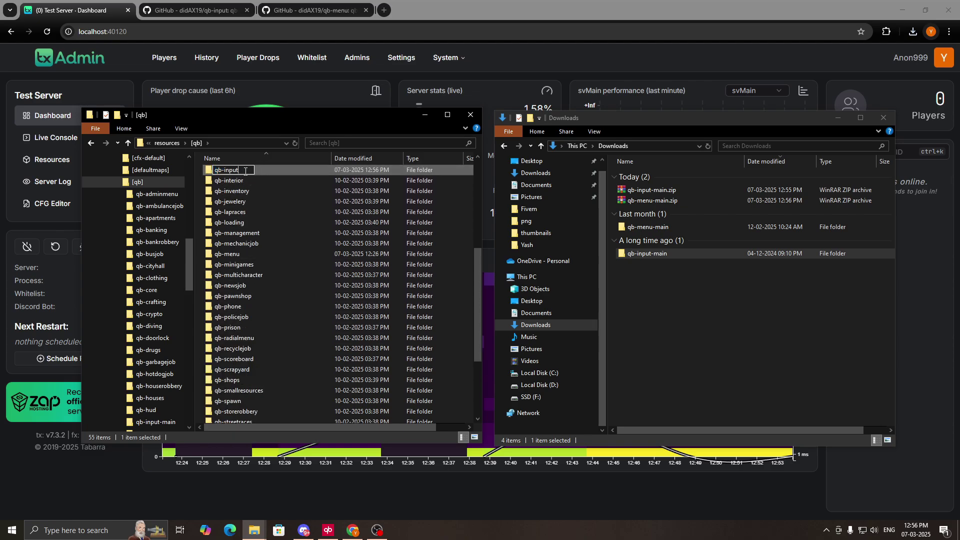
click(253, 255)
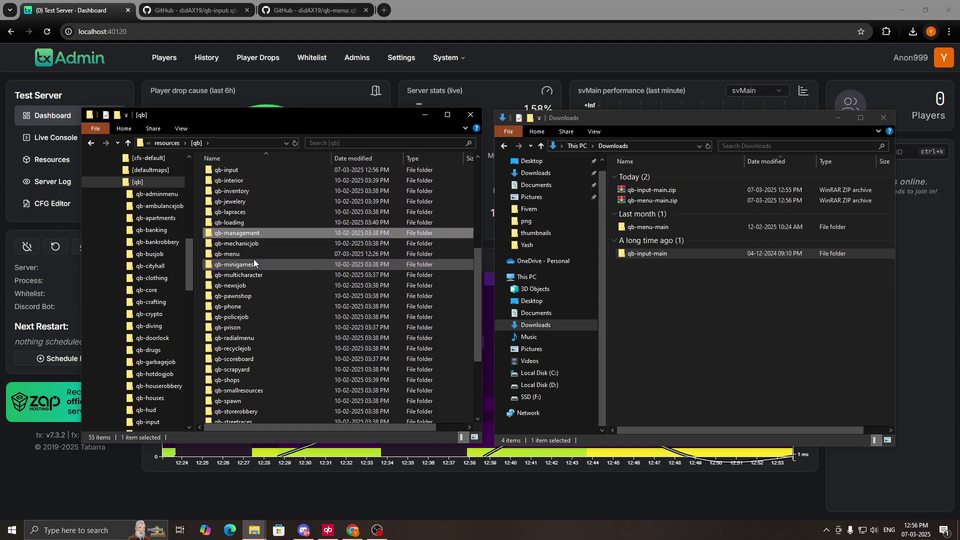
scroll(253, 259, down, 4)
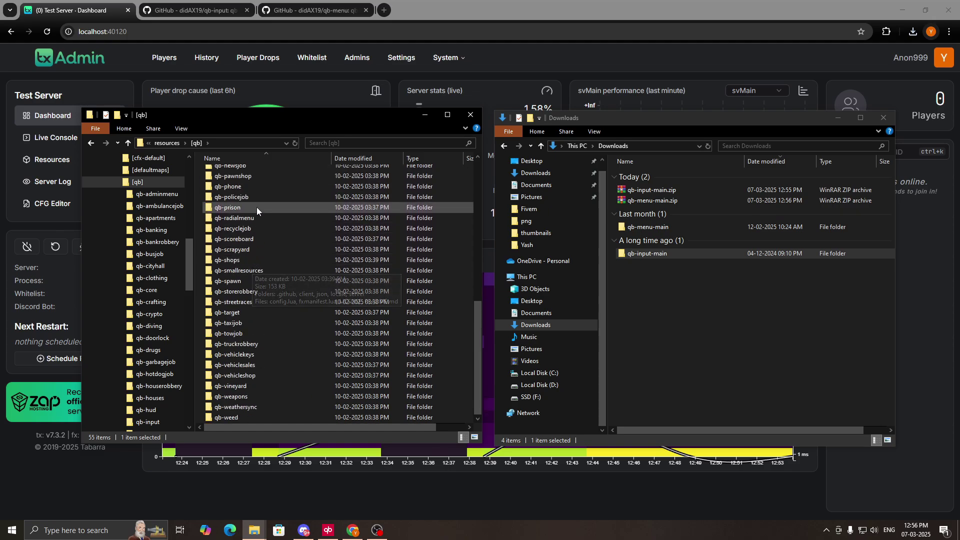
Delete the old qb-menu folder and paste the downloaded qb-menu-main folder into [qb].
scroll(255, 205, up, 2)
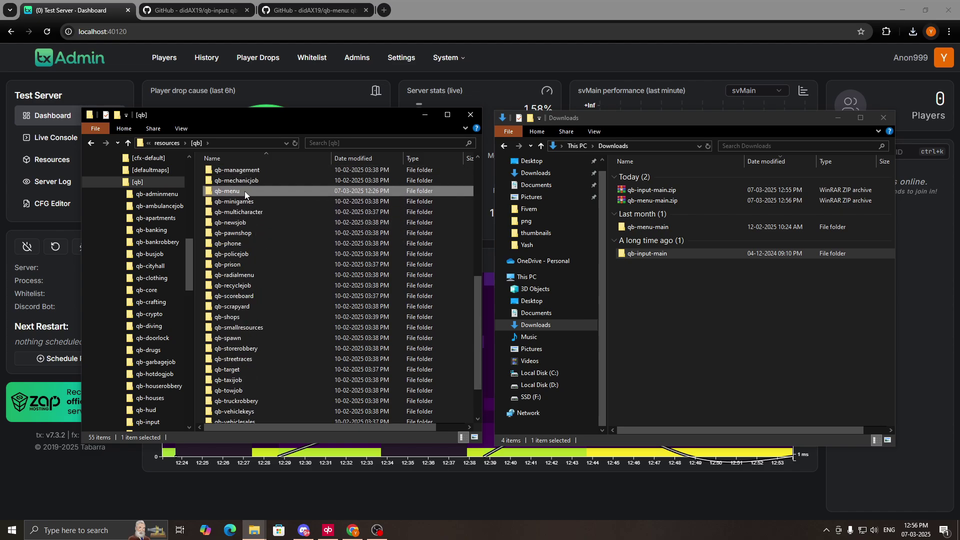
right_click(245, 191)
click(280, 433)
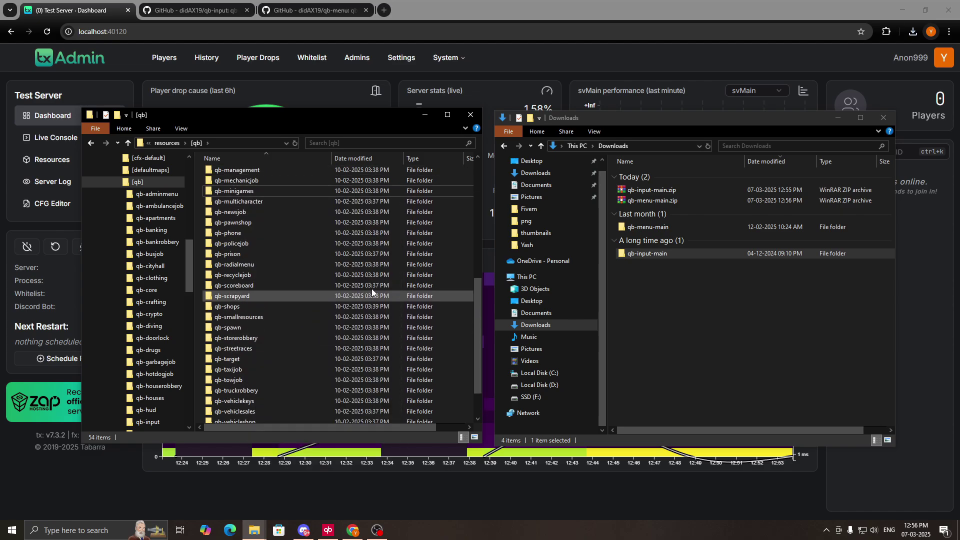
click(655, 227)
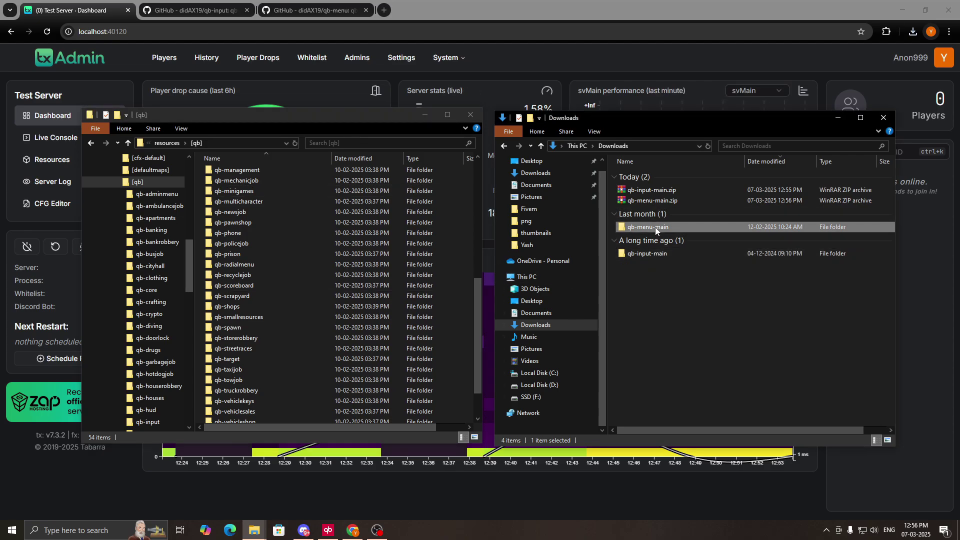
right_click(655, 227)
click(692, 431)
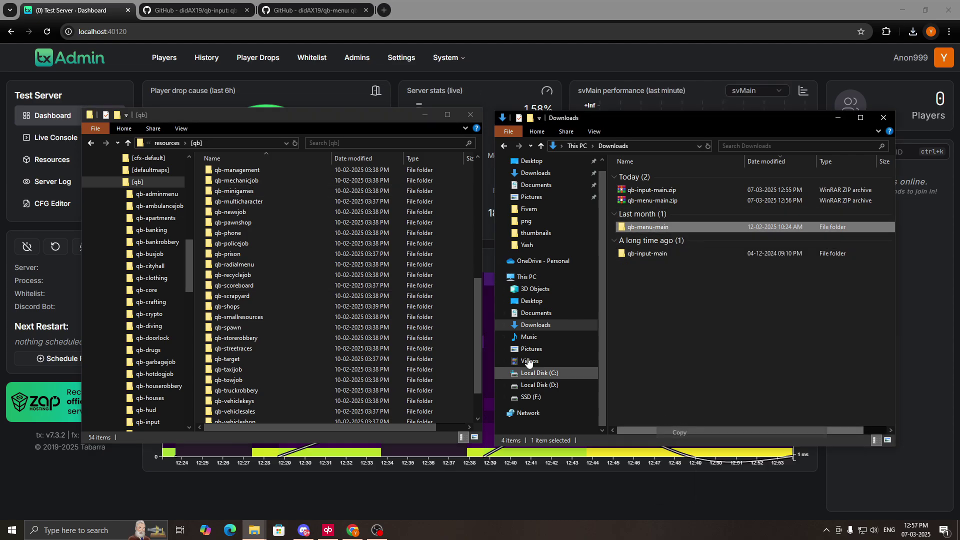
right_click(197, 301)
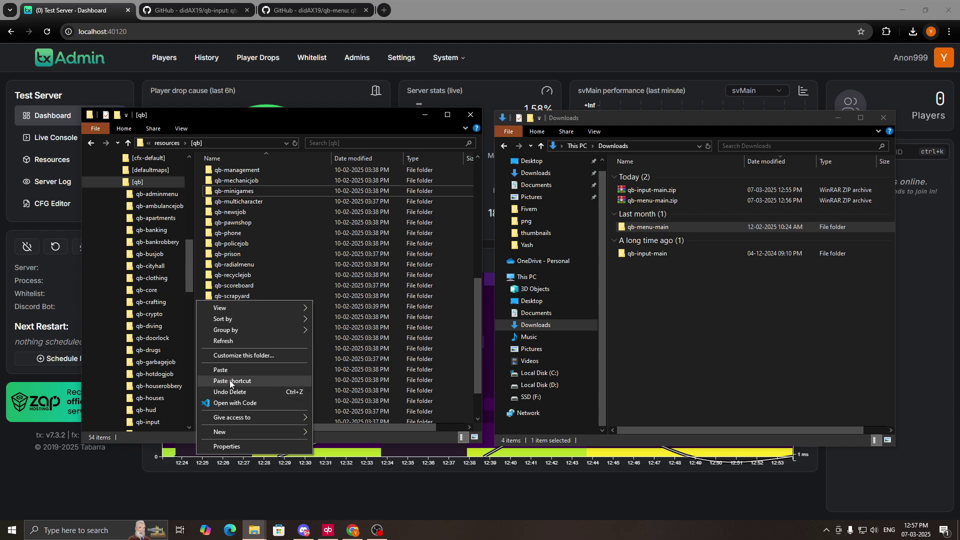
click(221, 370)
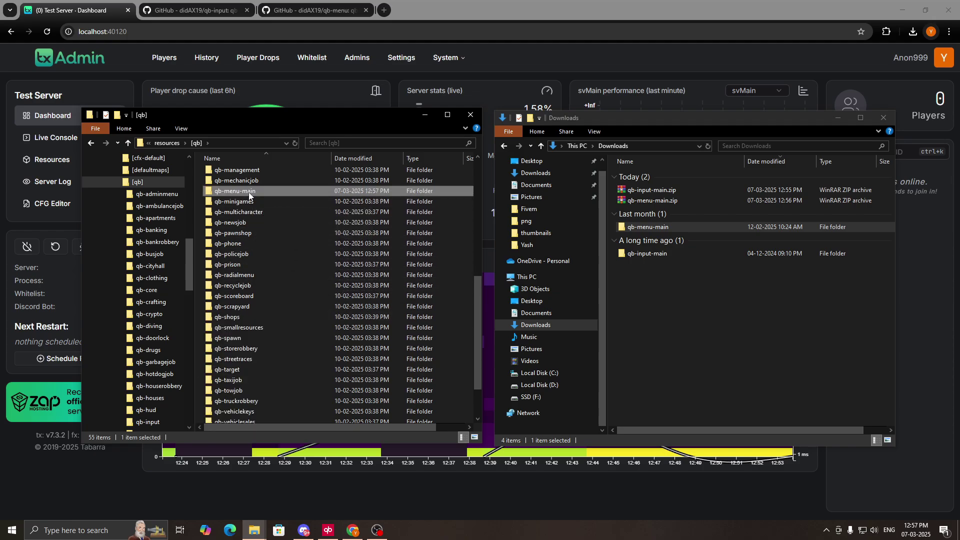
Rename the pasted qb-menu-main folder to qb-menu.
key(F2)
key(End)
key(BackSpace)
key(BackSpace)
key(BackSpace)
key(BackSpace)
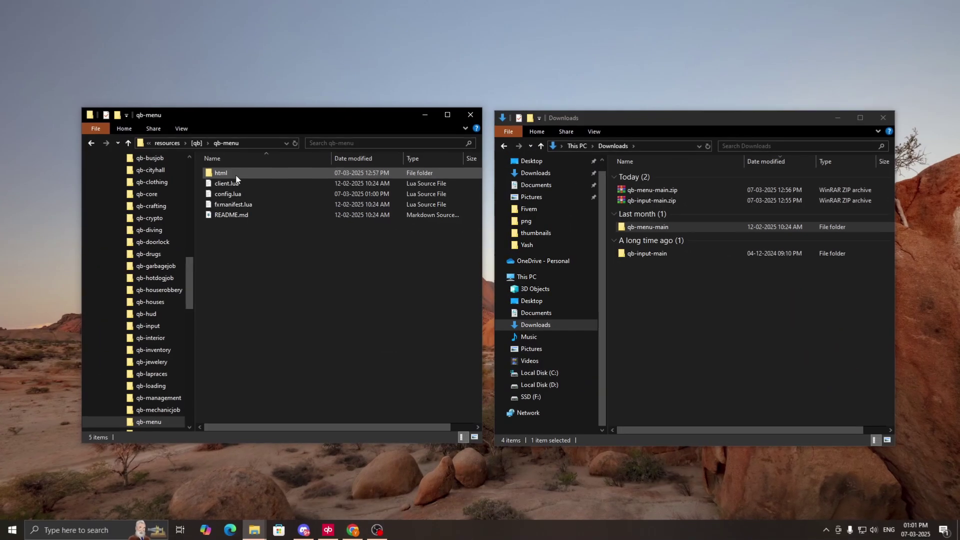
Open the qb-menu folder in Visual Studio Code and view its config.lua.
right_click(237, 246)
click(277, 349)
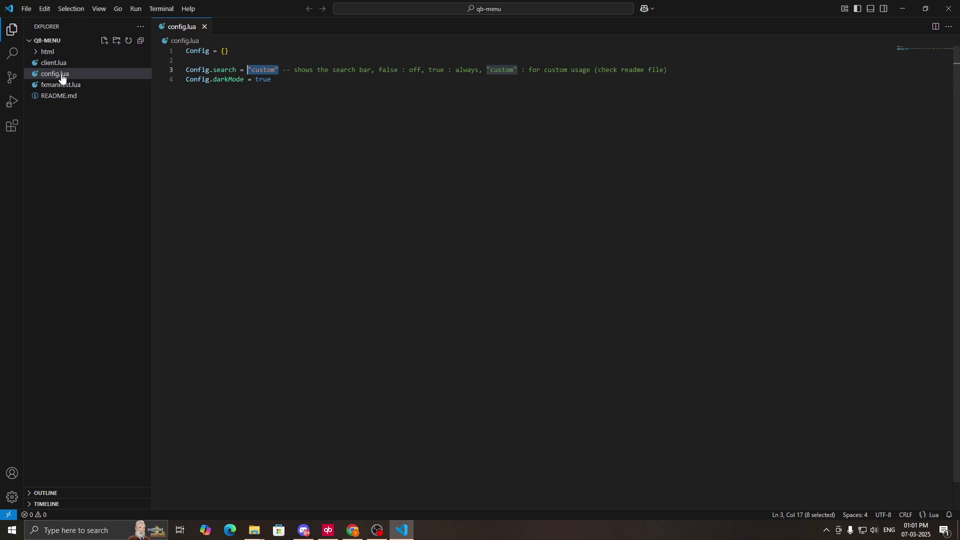
click(57, 76)
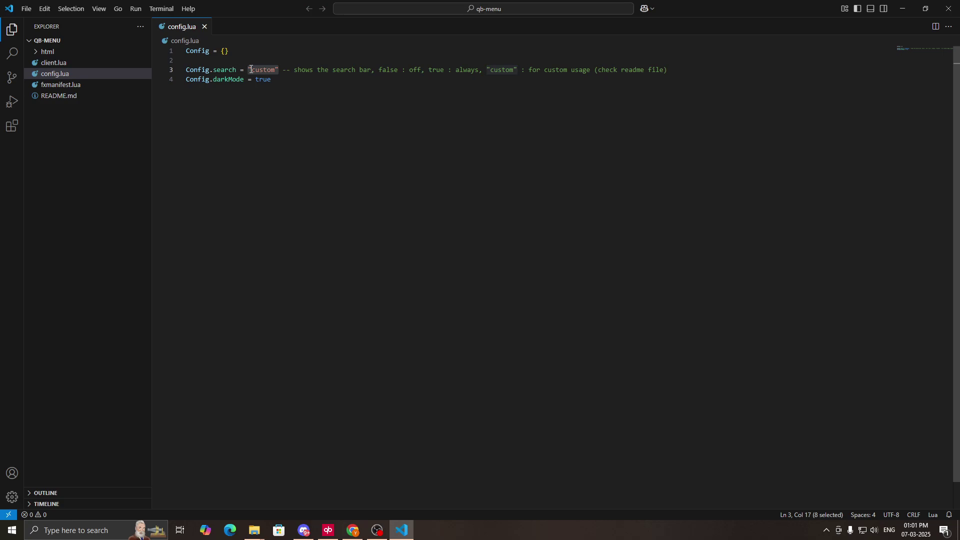
click(280, 80)
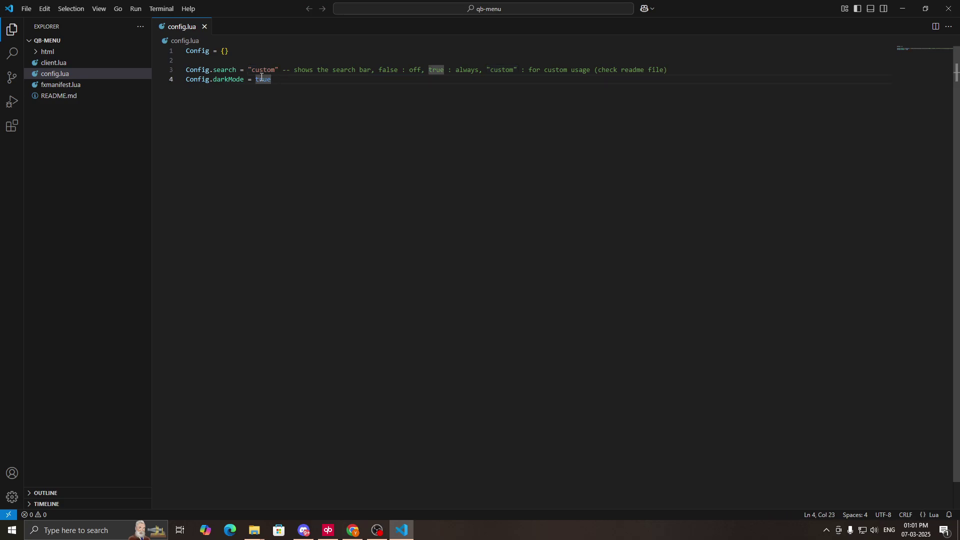
Change Config.search from "custom" to true, then to false.
drag(278, 70, 249, 70)
text(true)
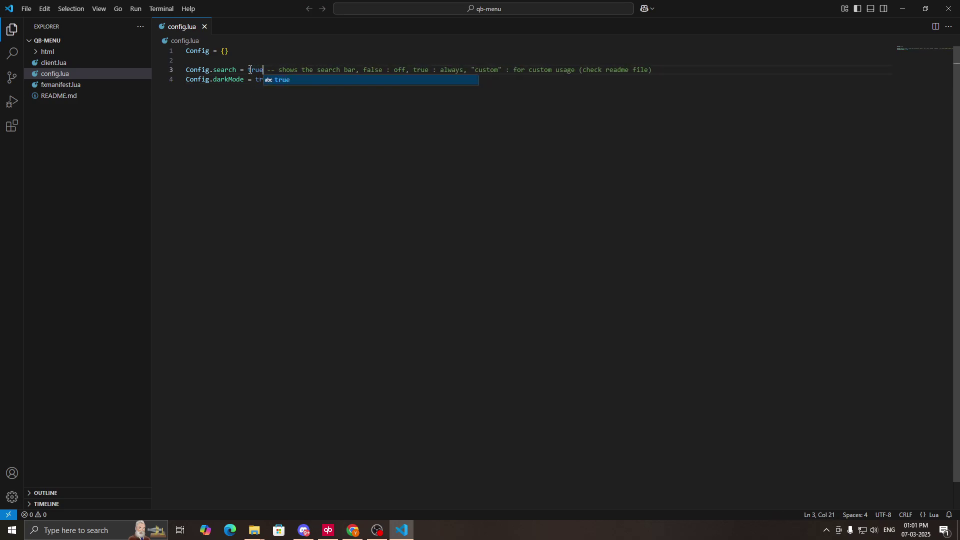
drag(263, 70, 249, 70)
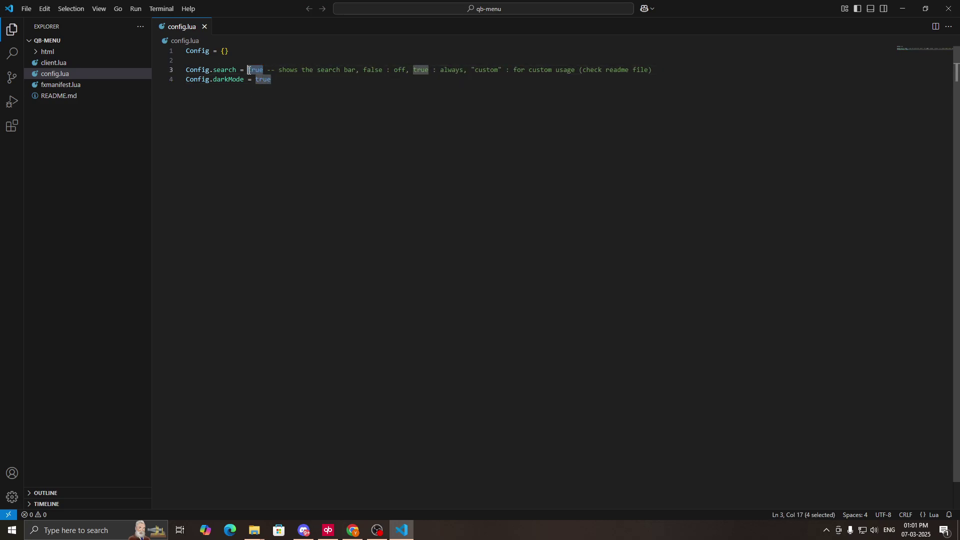
text(false)
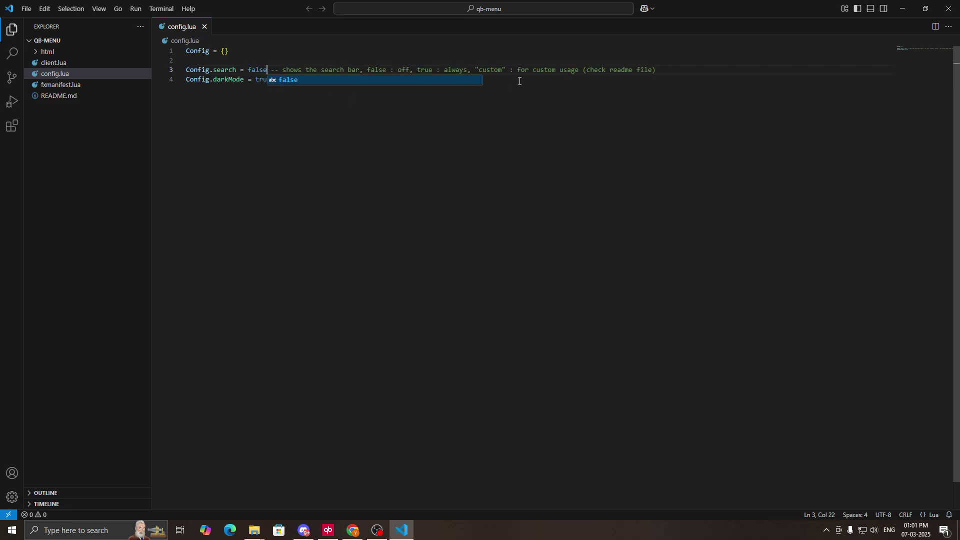
click(503, 81)
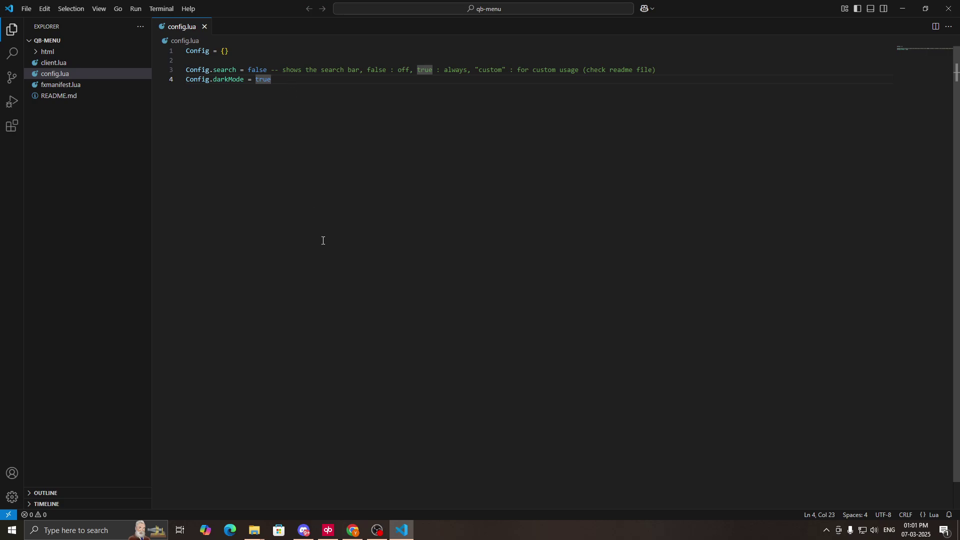
Set Config.search back to "custom" by copying it from the comment.
drag(508, 69, 471, 71)
double_click(257, 70)
key(ctrl+v)
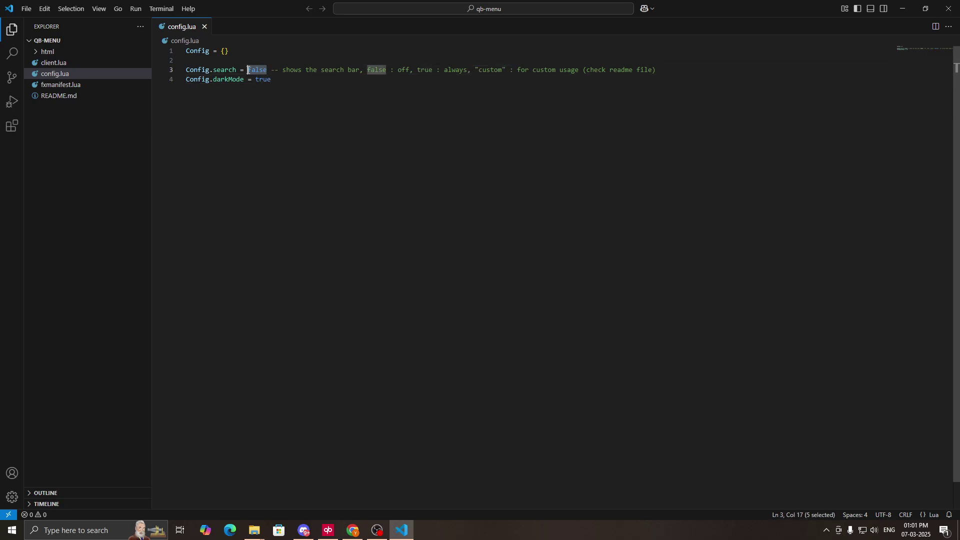
key(ctrl+v)
key(ctrl+shift+Left)
key(ctrl+shift+Left)
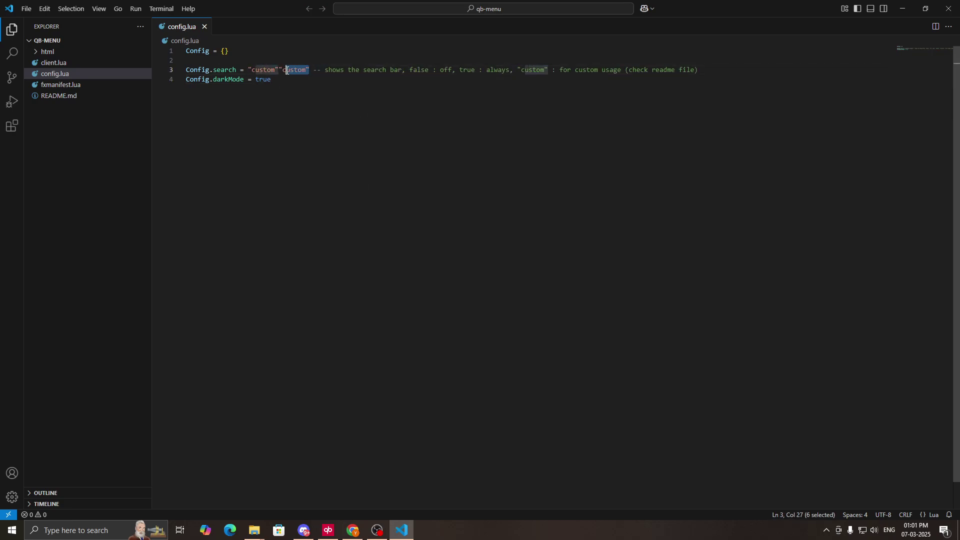
key(BackSpace)
click(352, 530)
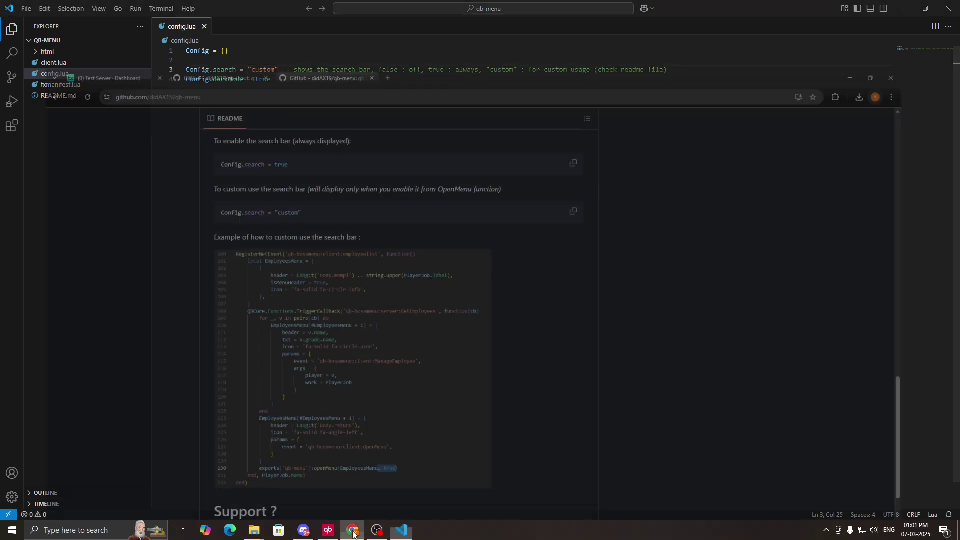
scroll(253, 158, up, 15)
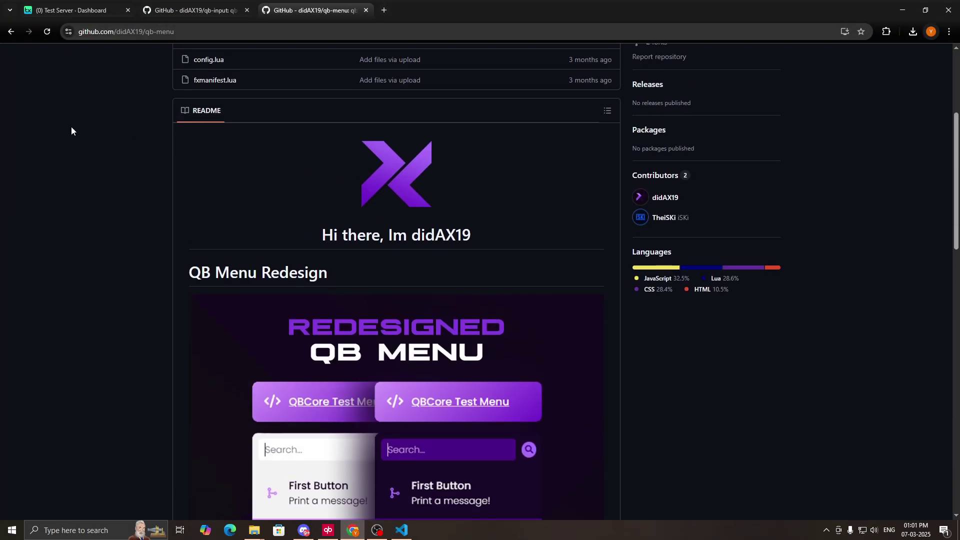
scroll(70, 129, up, 5)
scroll(281, 163, down, 20)
scroll(213, 253, up, 2)
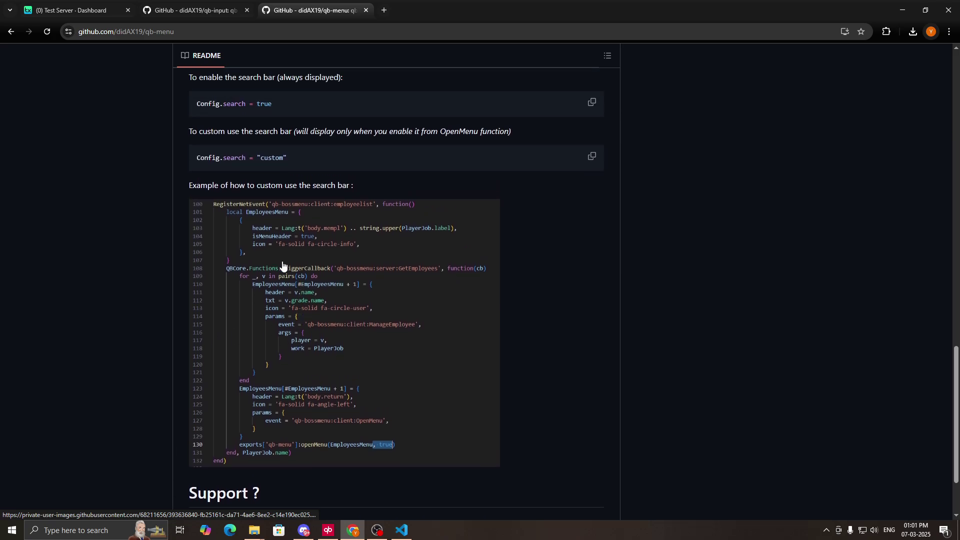
drag(189, 188, 349, 188)
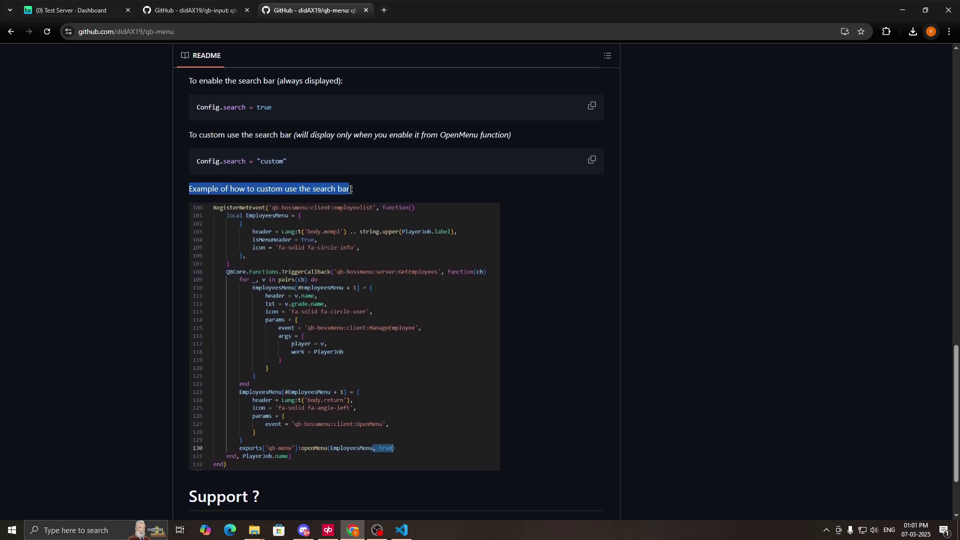
click(294, 190)
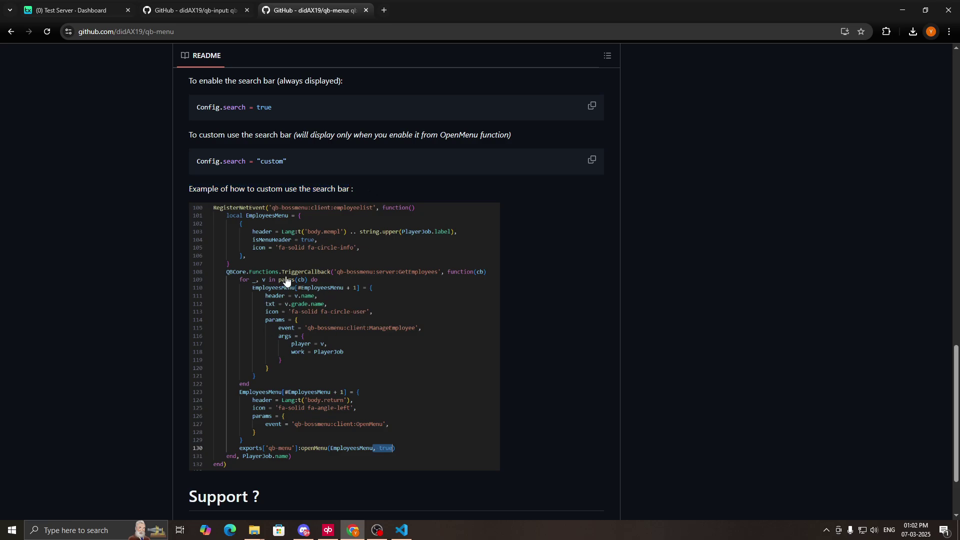
scroll(289, 270, down, 2)
scroll(300, 254, up, 2)
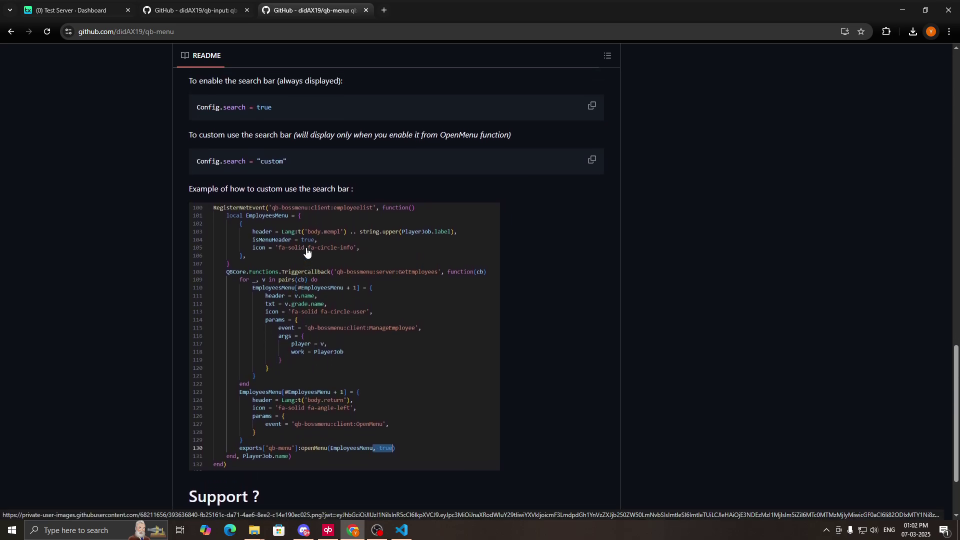
scroll(332, 315, up, 10)
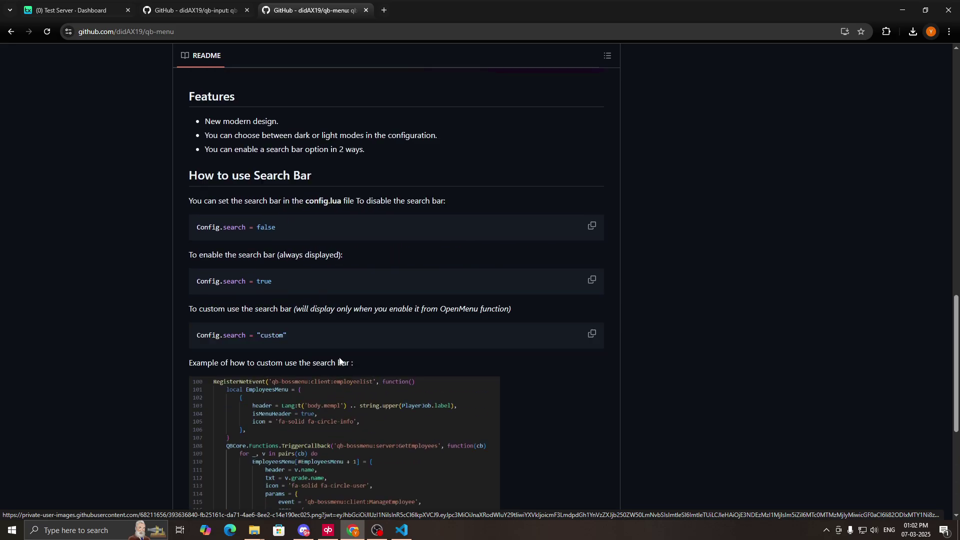
click(401, 531)
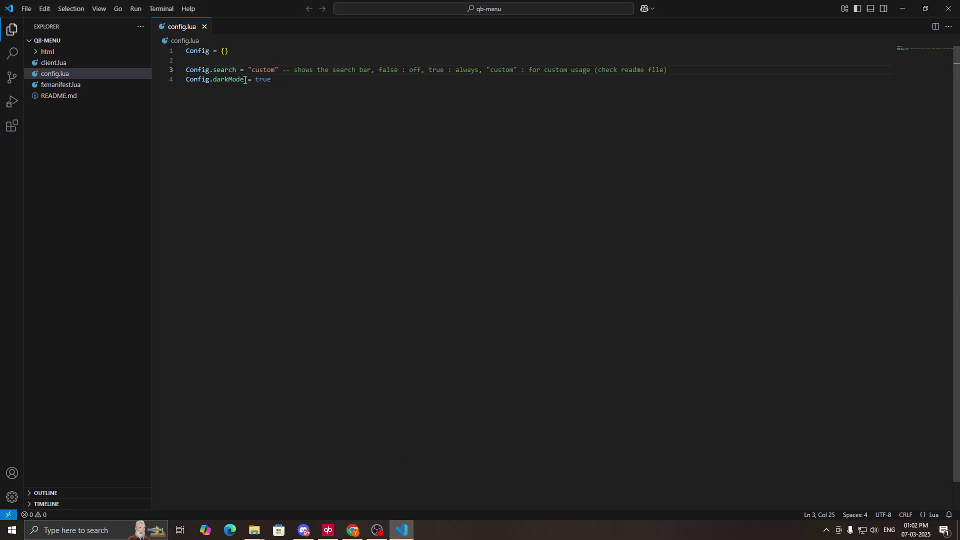
Check qb-menu's Config.darkMode value, then close the editor.
drag(255, 80, 272, 80)
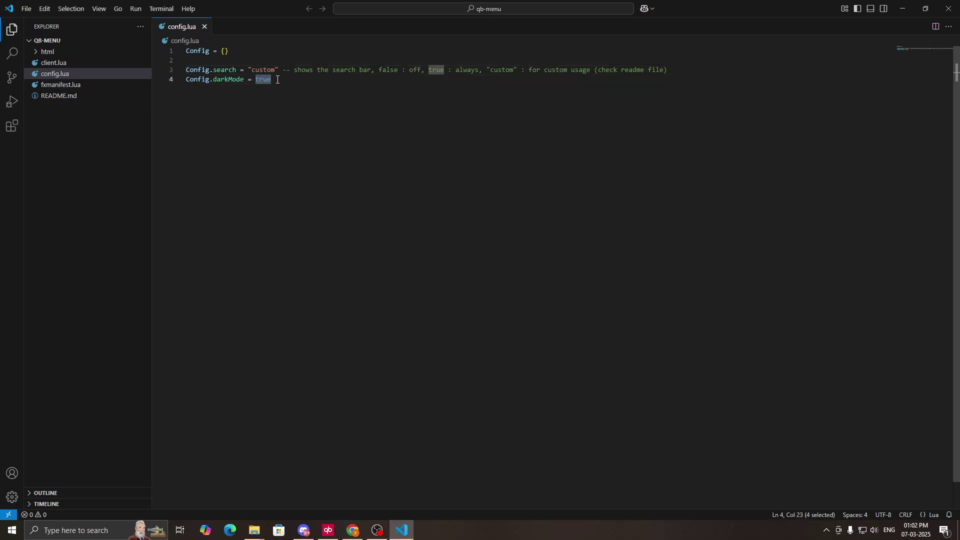
click(277, 80)
key(alt+F4)
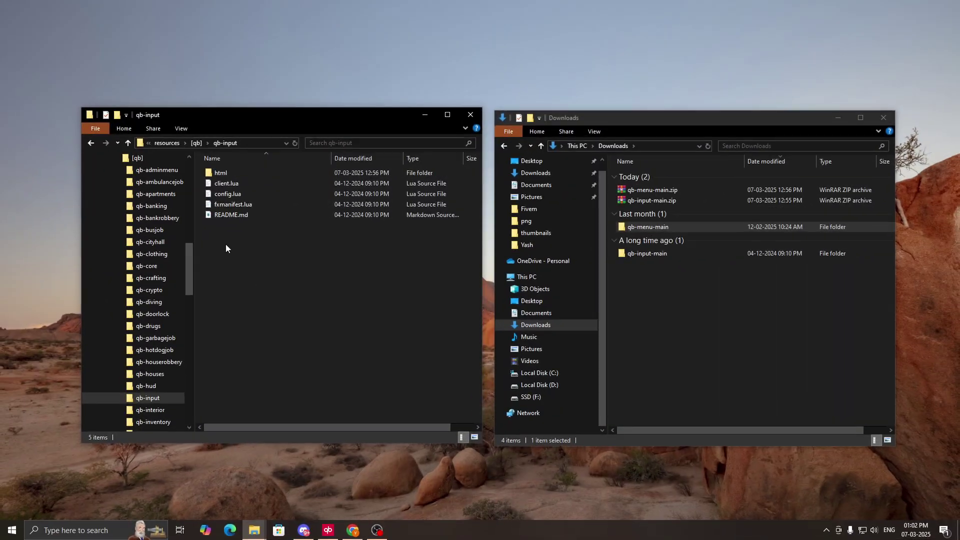
Open the qb-input folder in VS Code and select the darkMode true value in config.lua.
right_click(229, 243)
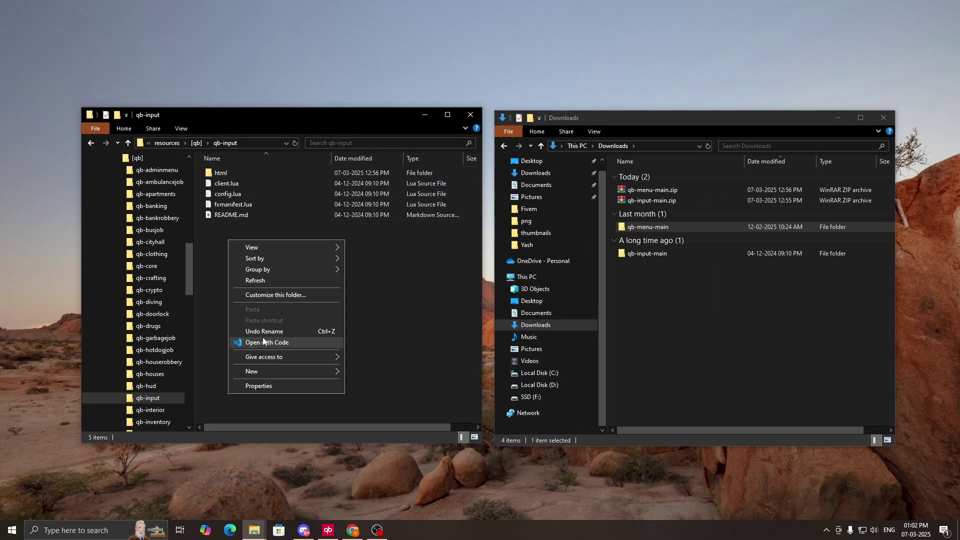
click(262, 340)
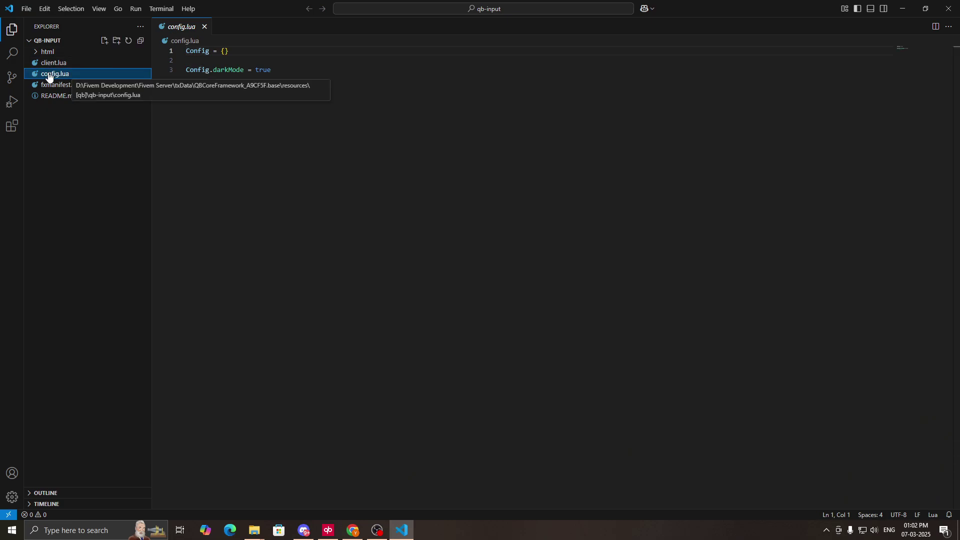
double_click(278, 70)
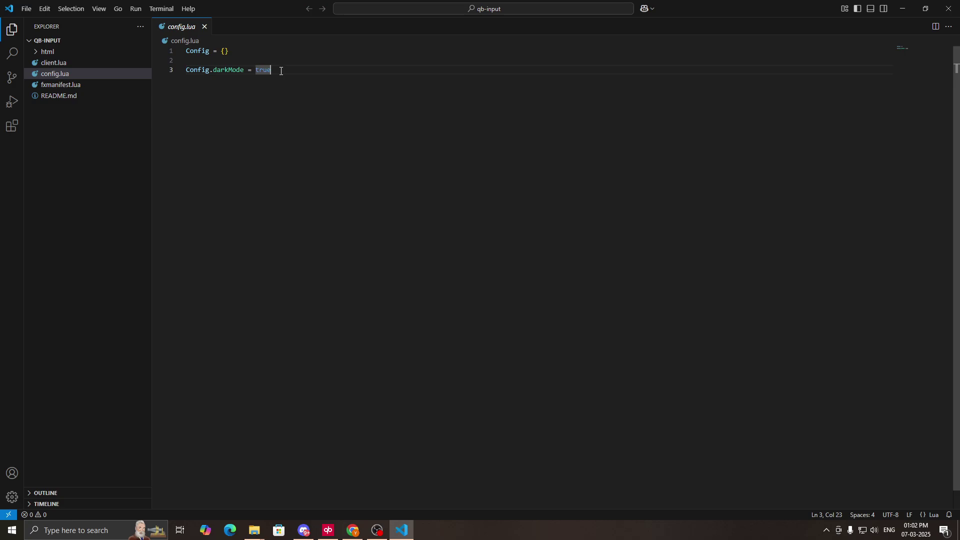
double_click(256, 71)
Restart the Test Server from the txAdmin dashboard and confirm the restart.
click(352, 530)
click(83, 6)
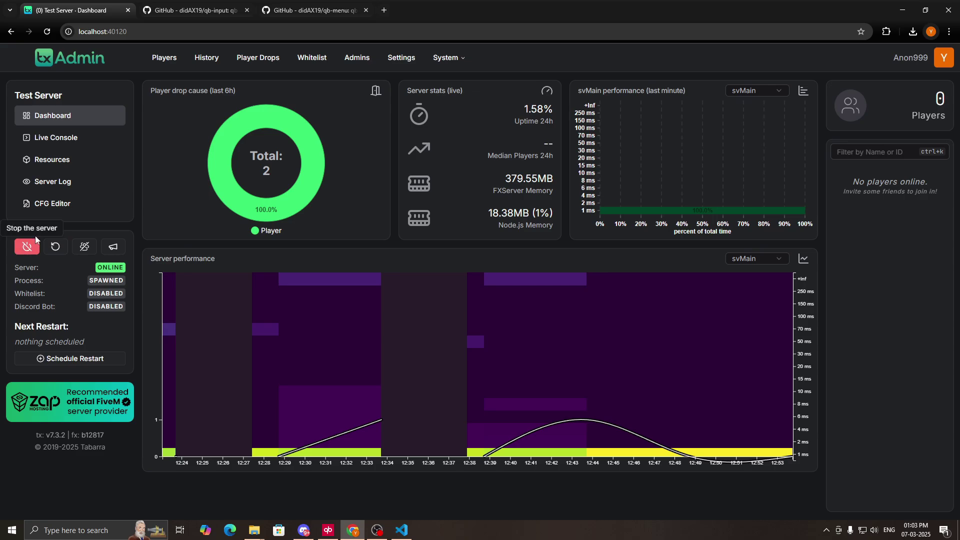
click(55, 247)
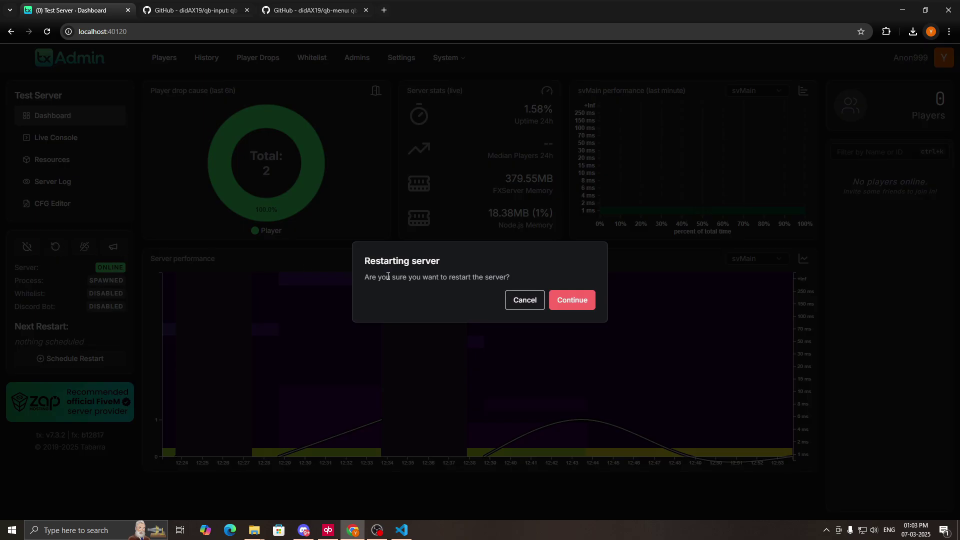
click(560, 301)
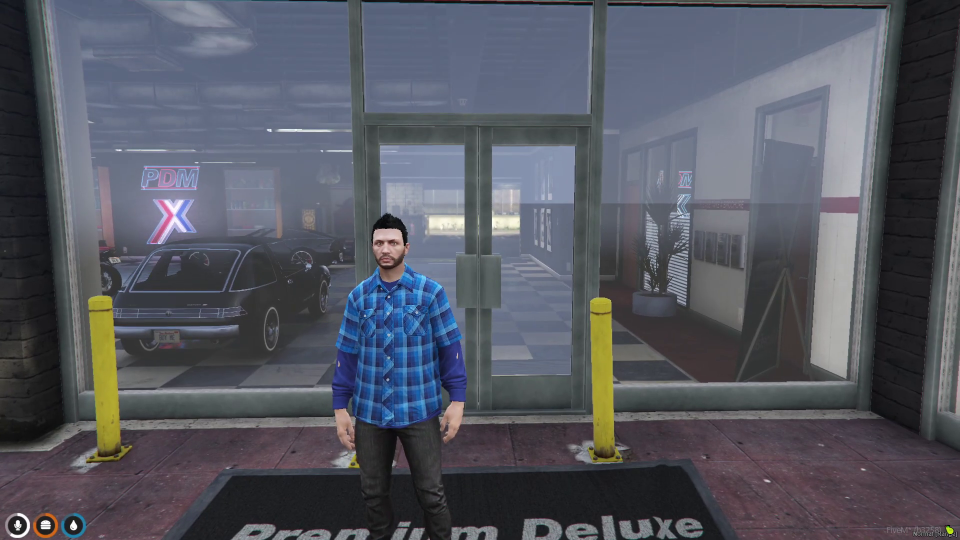
Walk into PDM and open the dealership vehicle menu on the black Rhapsody.
key(w)
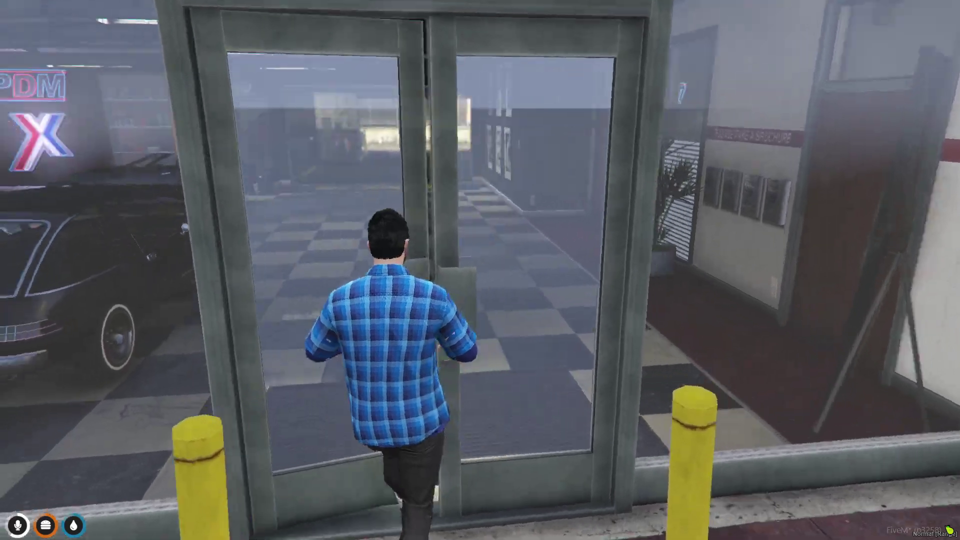
key(w)
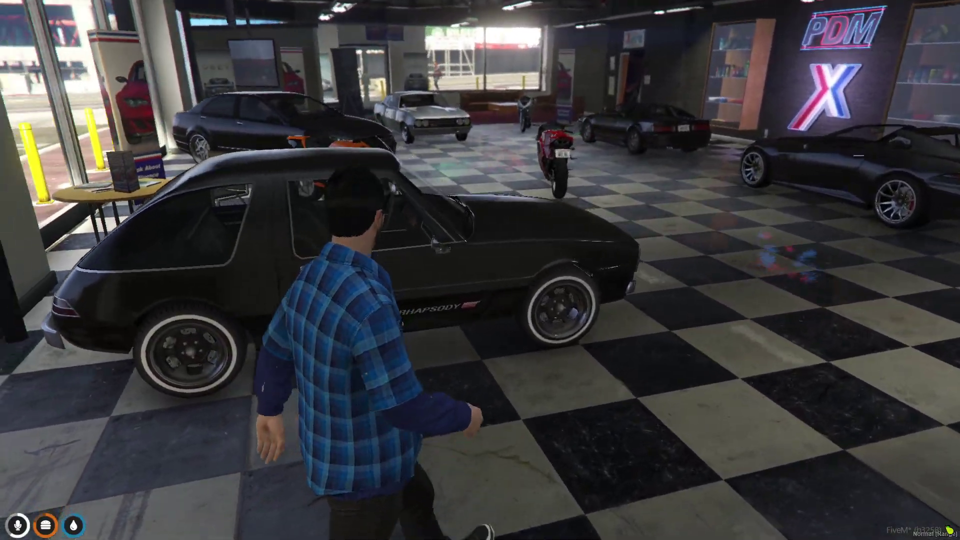
key(f)
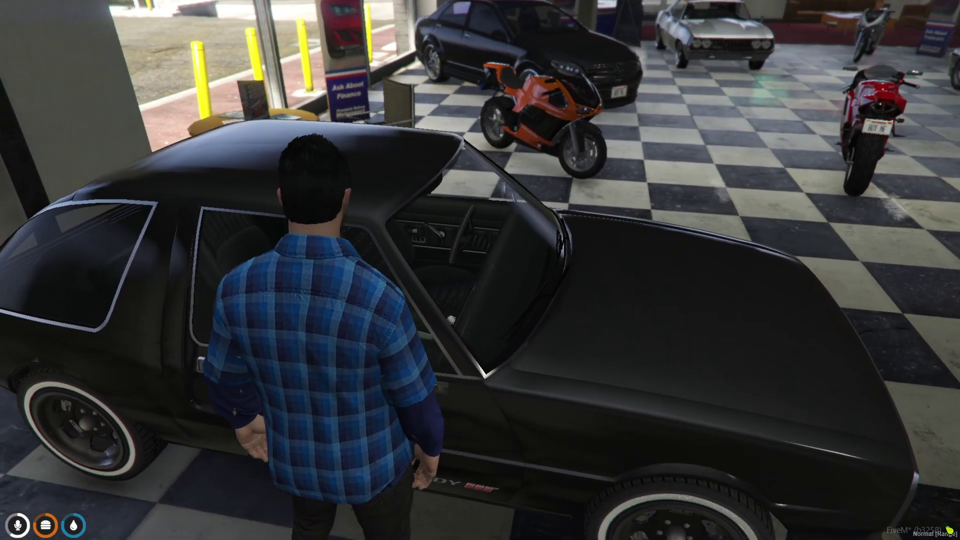
key(alt)
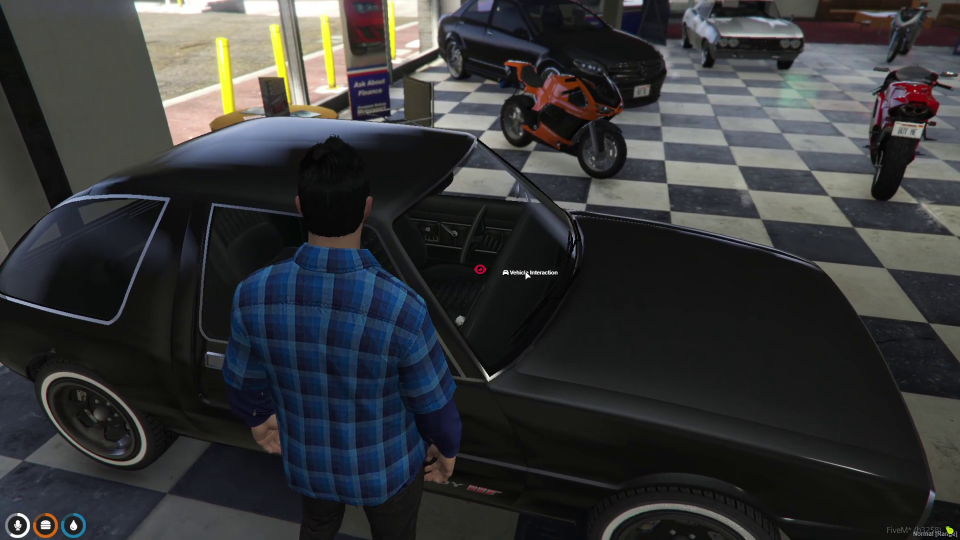
click(526, 275)
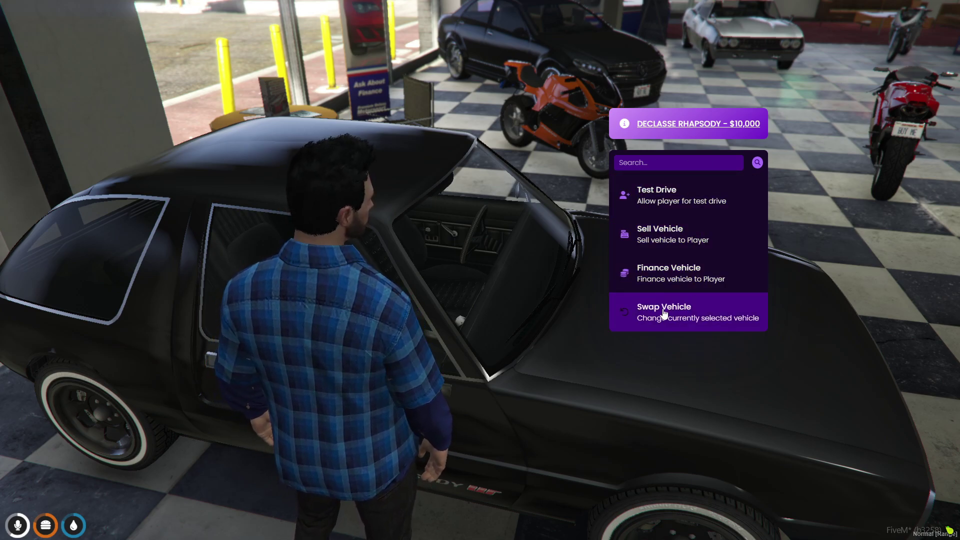
Search the menu for "Test" and then "Sell", then clear the search.
click(638, 165)
text(Test)
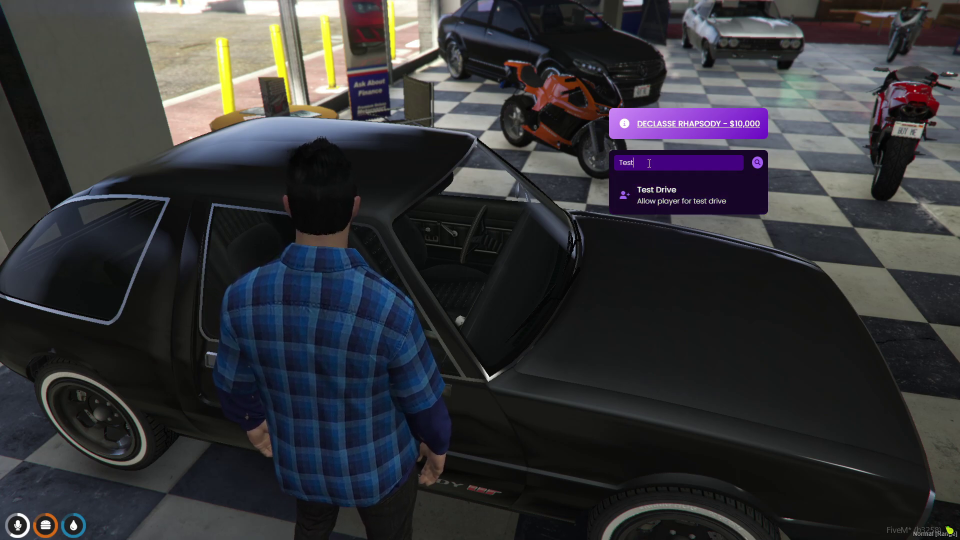
key(BackSpace)
text(Sell)
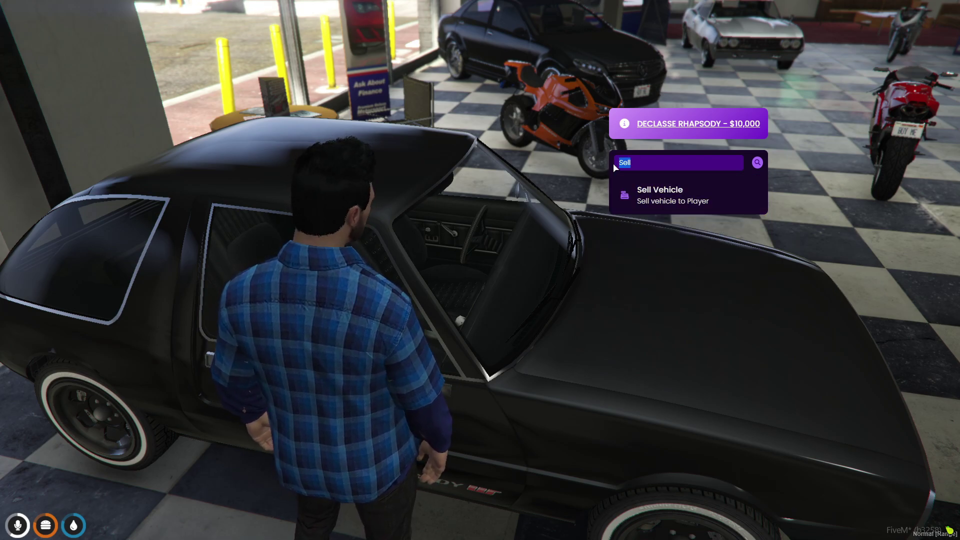
key(BackSpace)
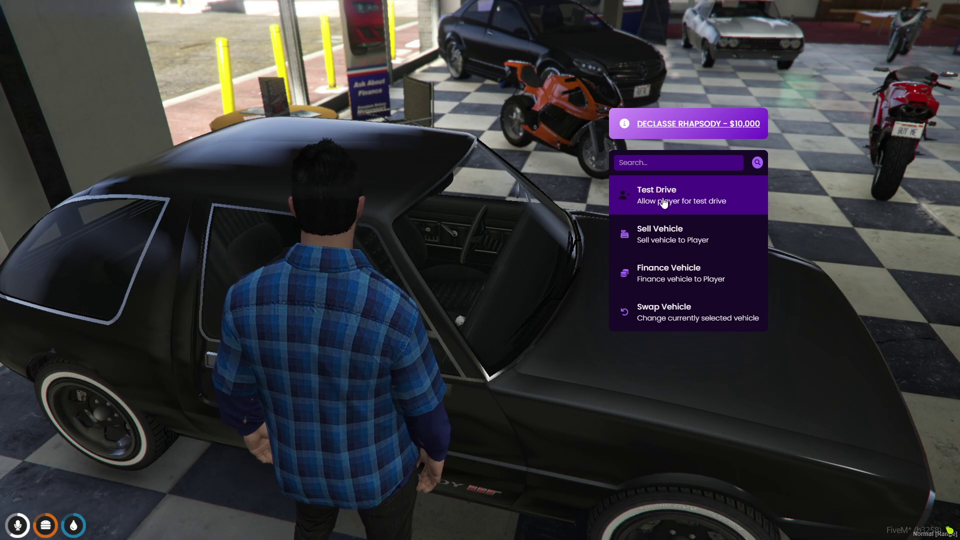
Sell the Rhapsody through the input prompt and drive it outside the showroom.
click(658, 236)
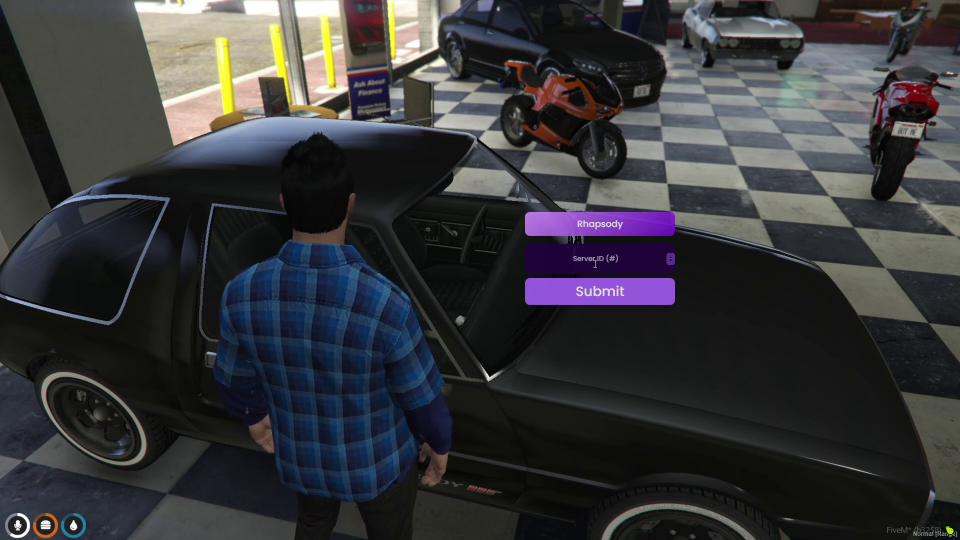
click(586, 293)
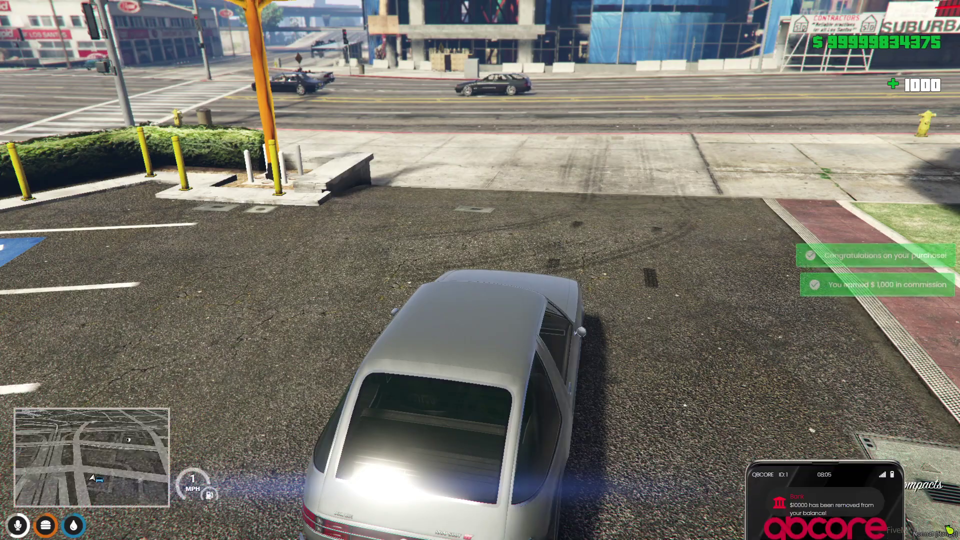
key(w)
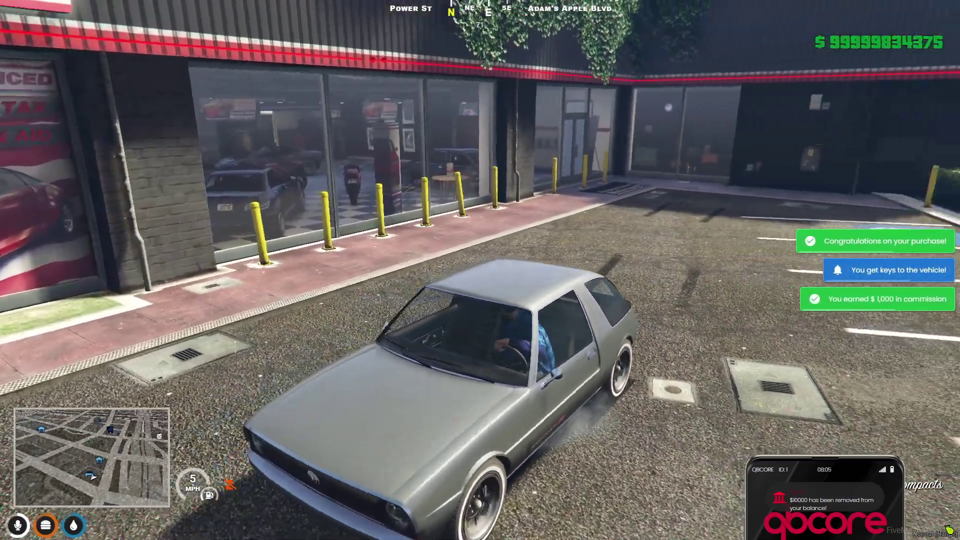
key(w)
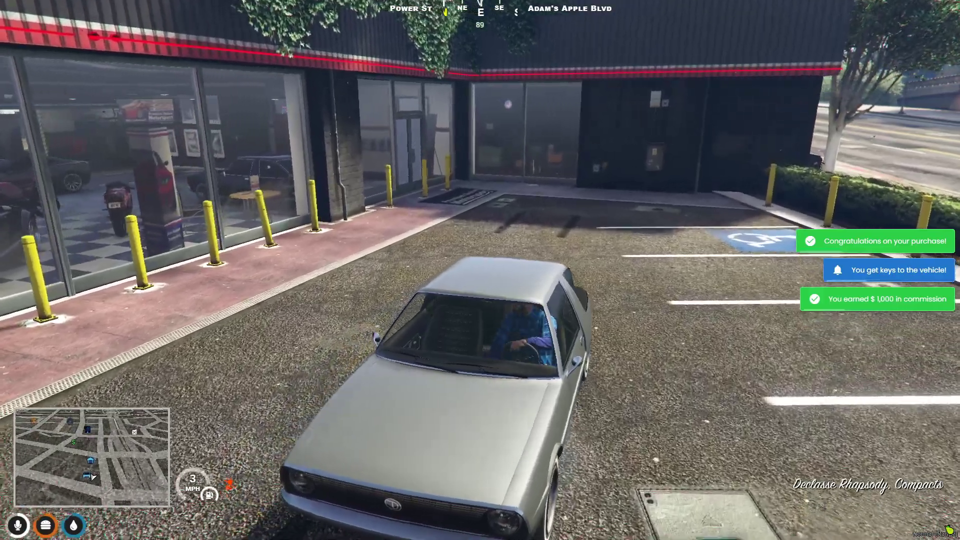
key(s)
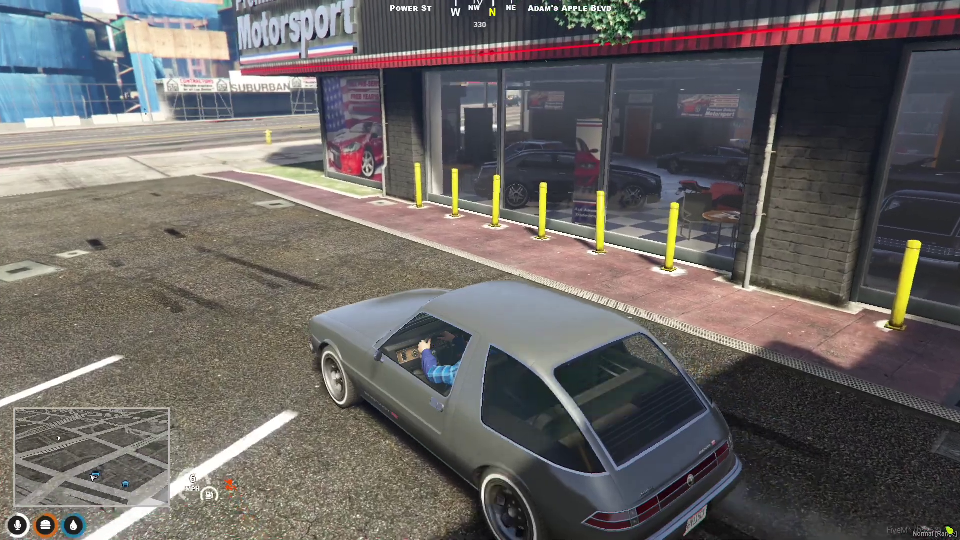
Park, walk into the Motorsport back office, and open the VEHICLE DEALER boss menu.
key(f)
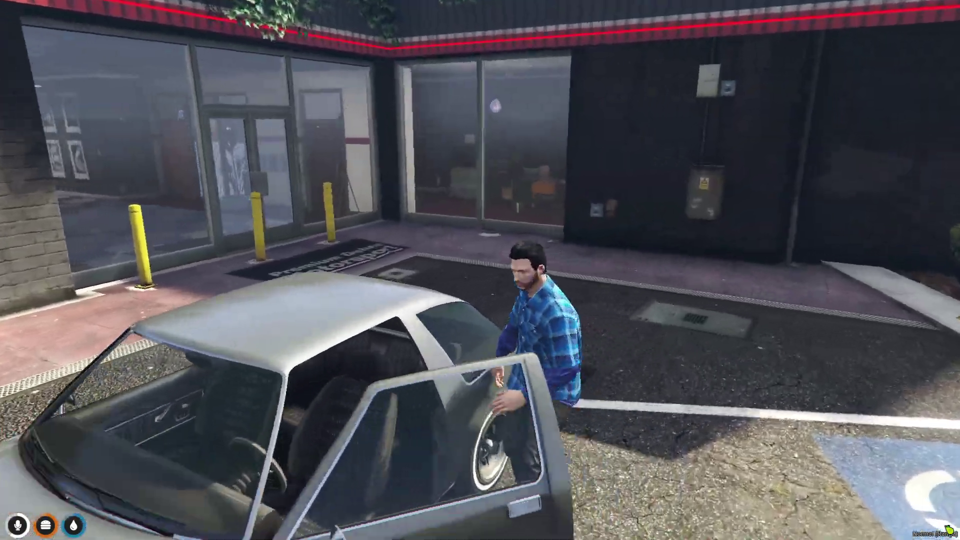
key(w)
key(w)
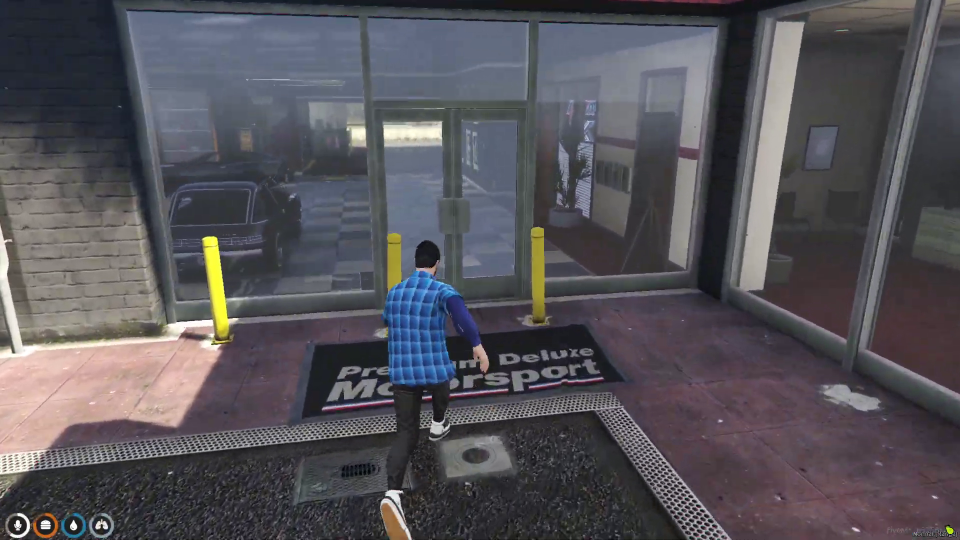
key(w)
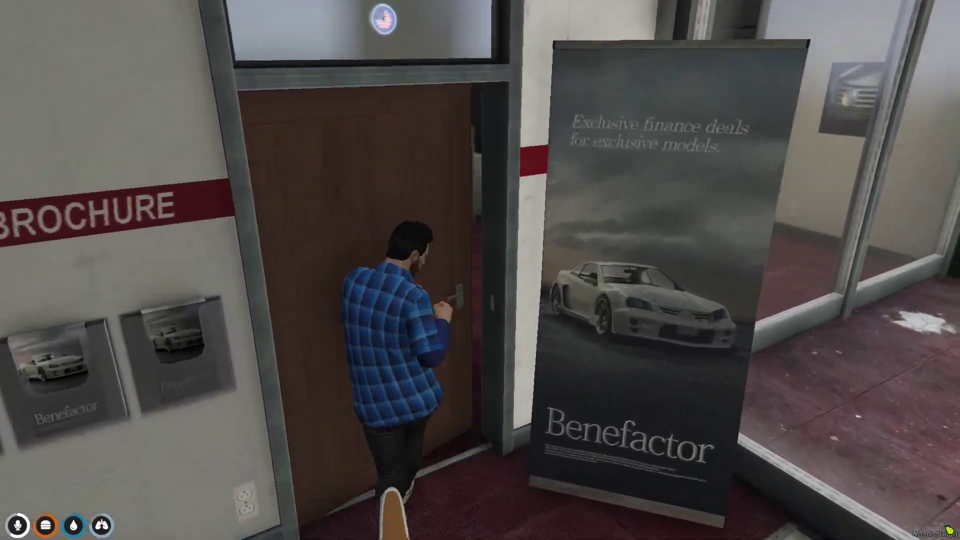
key(w)
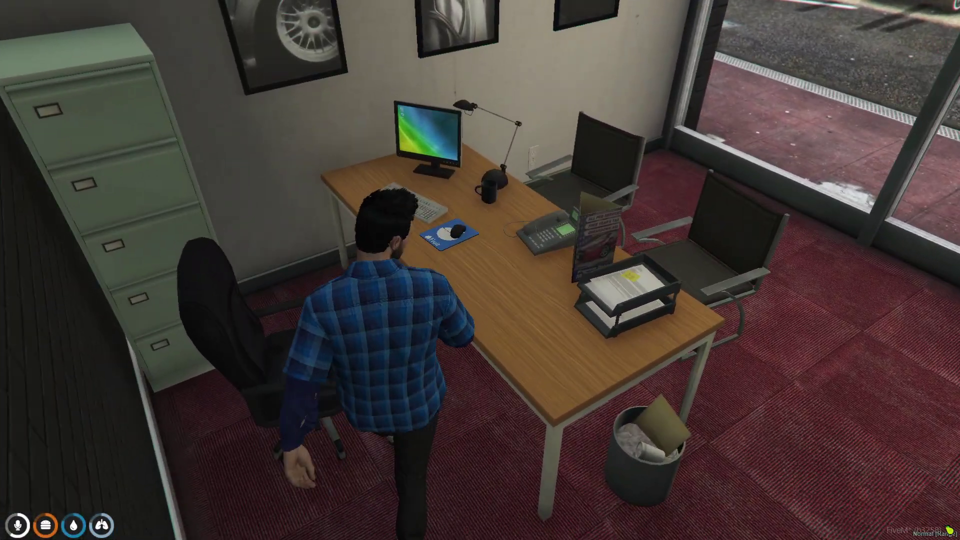
key(e)
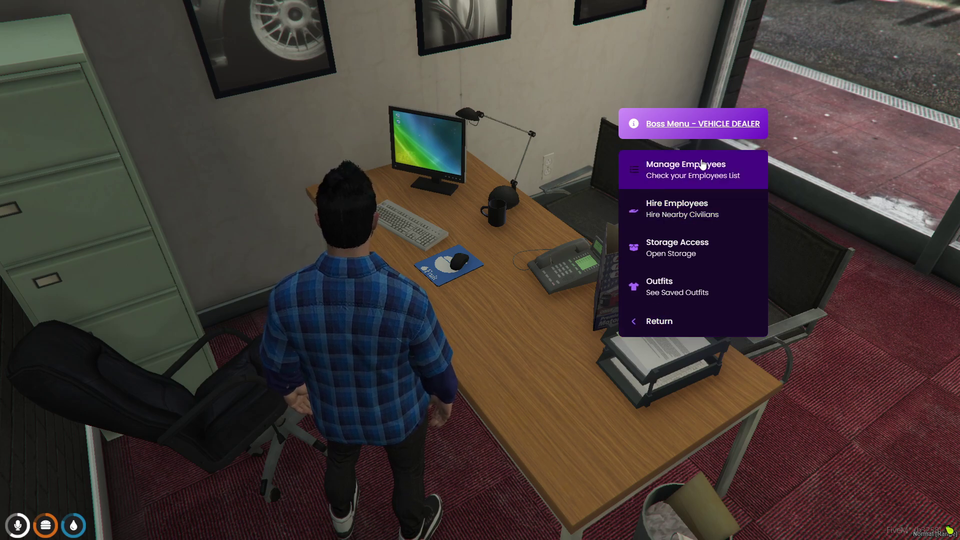
key(alt+Tab)
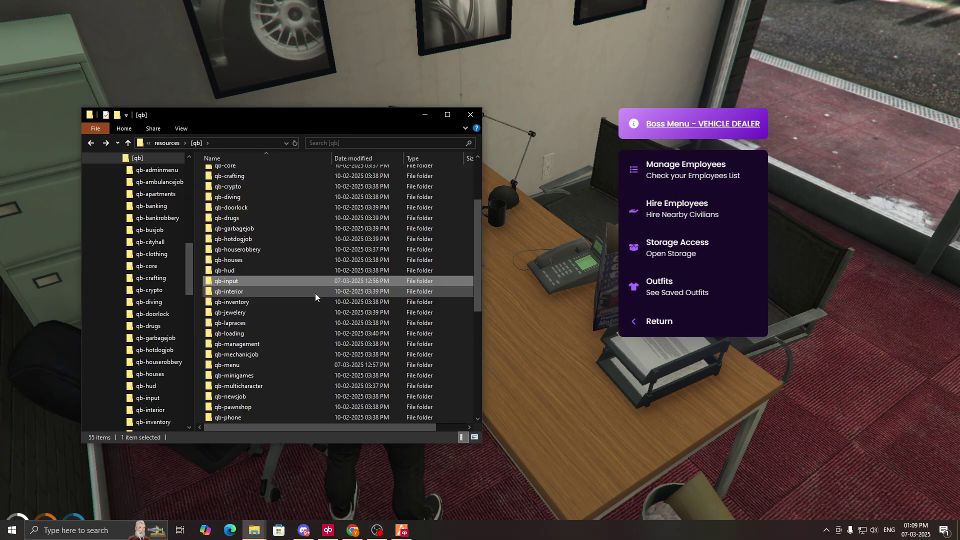
In qb-menu's config.lua, replace the Config.search value "custom" with true.
double_click(239, 365)
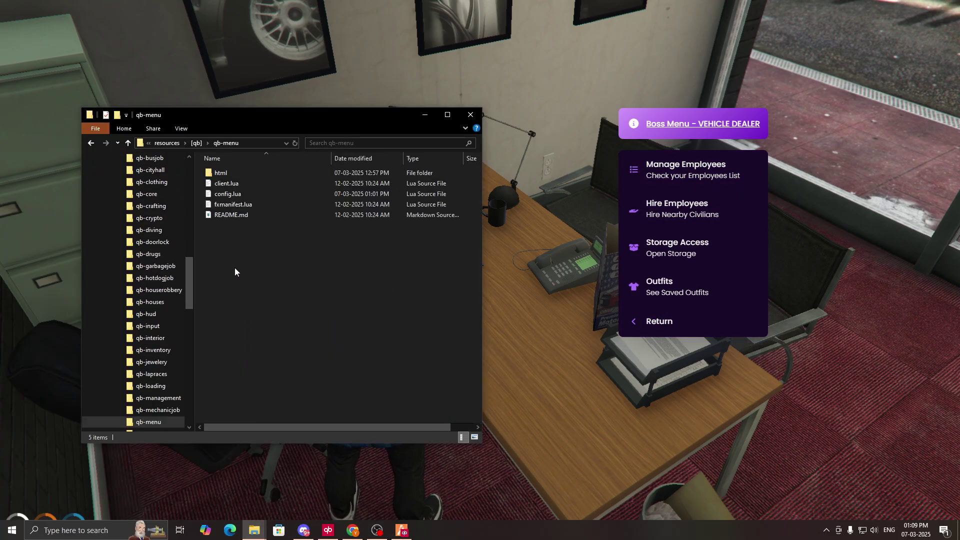
click(239, 197)
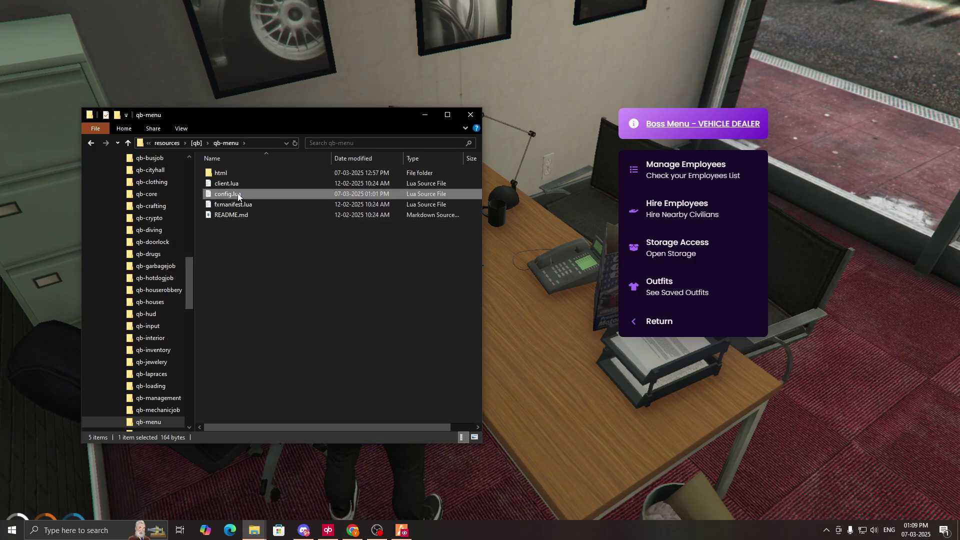
double_click(238, 195)
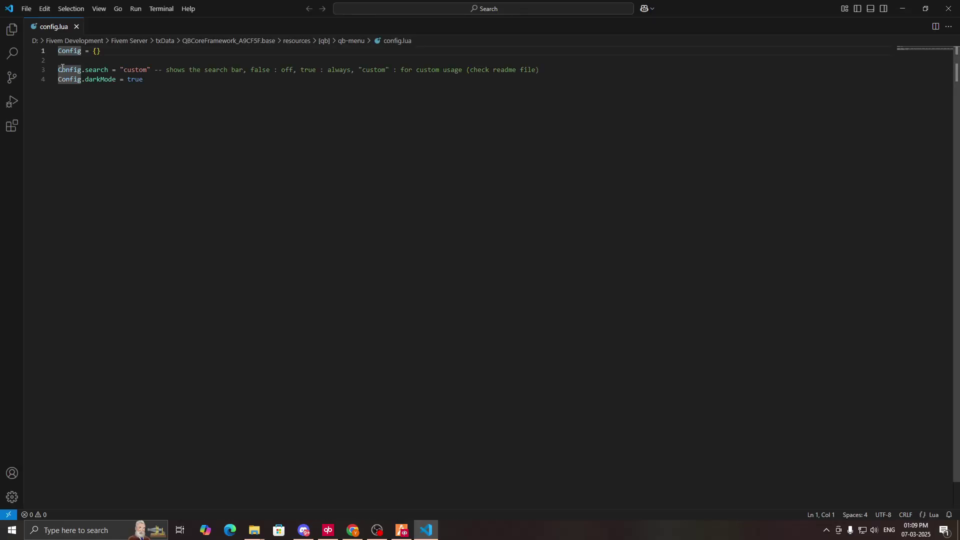
drag(151, 70, 120, 70)
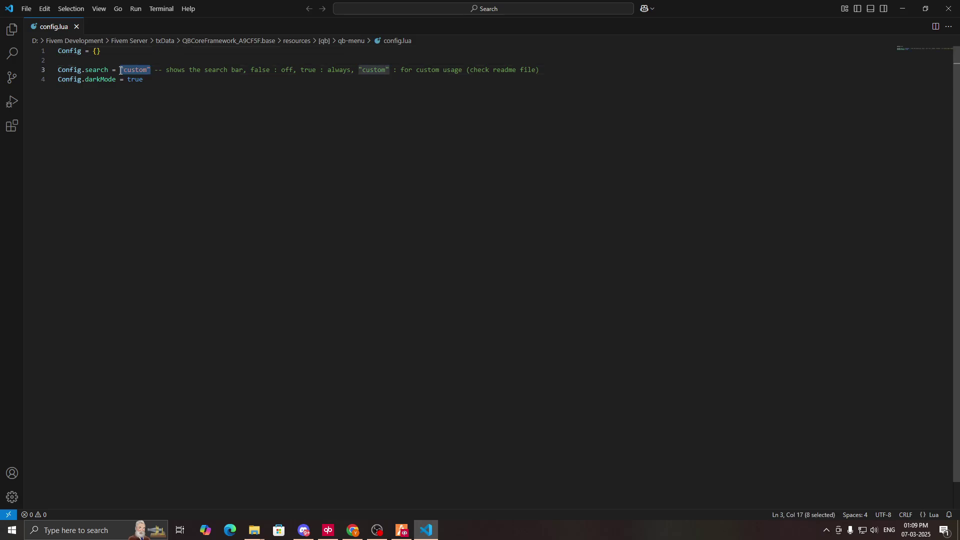
text(true)
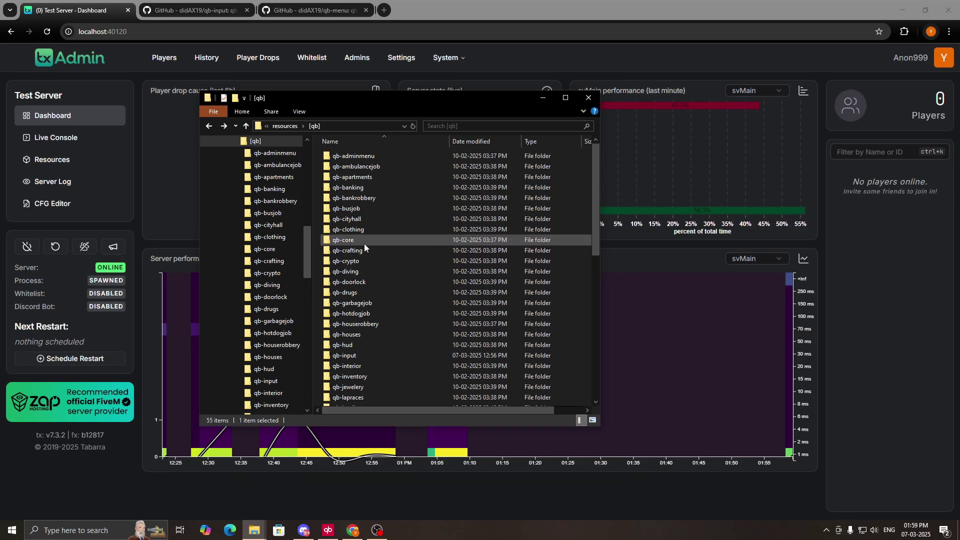
Select the true value of Config.darkMode in qb-input's config.lua to switch it to false.
scroll(374, 278, down, 1)
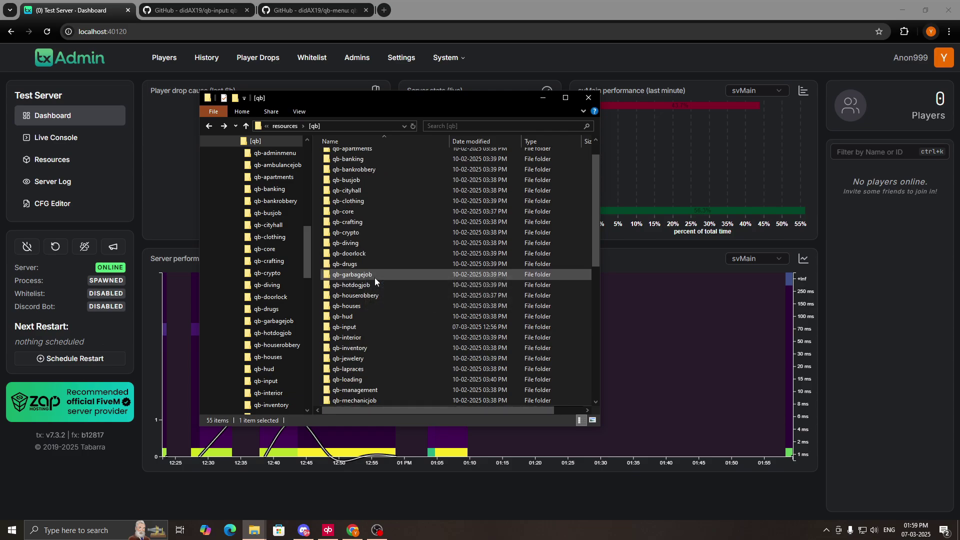
double_click(359, 328)
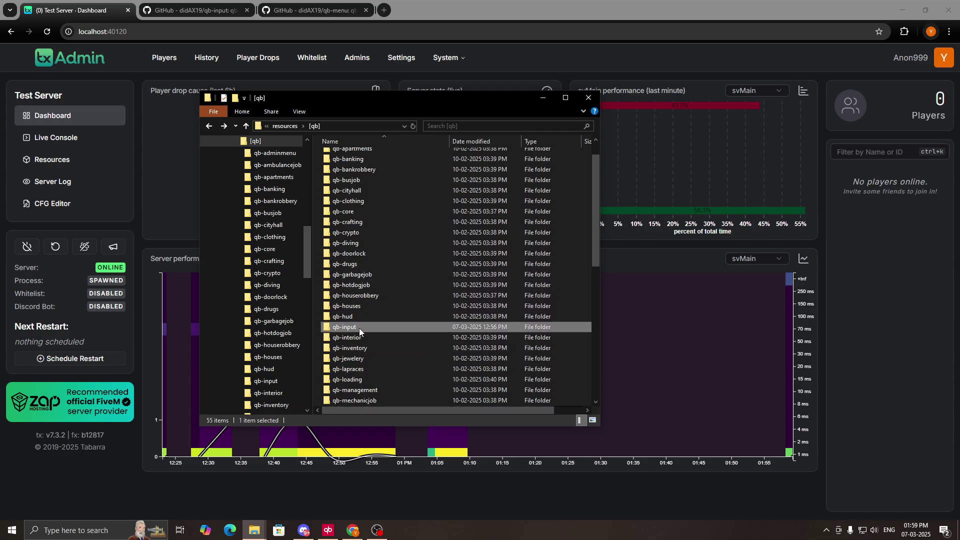
double_click(352, 178)
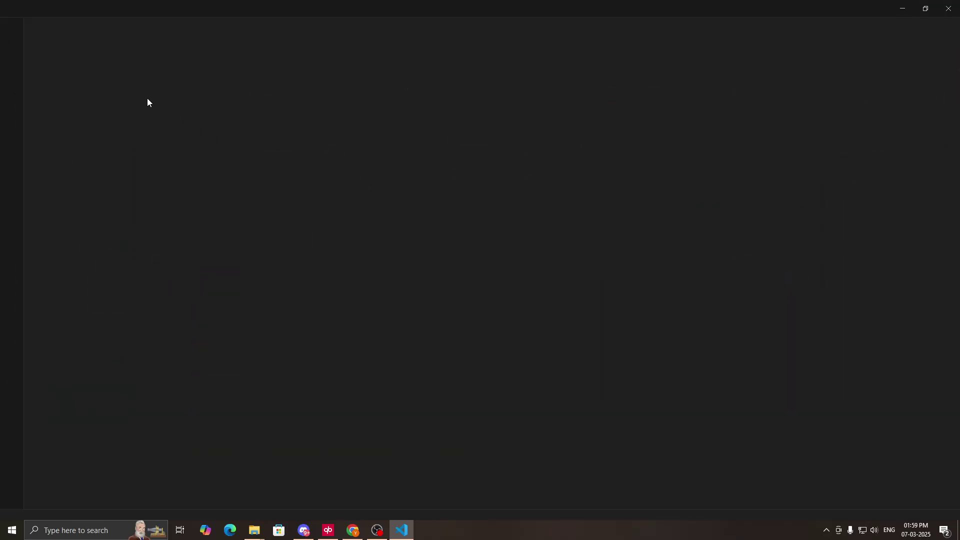
drag(143, 70, 128, 71)
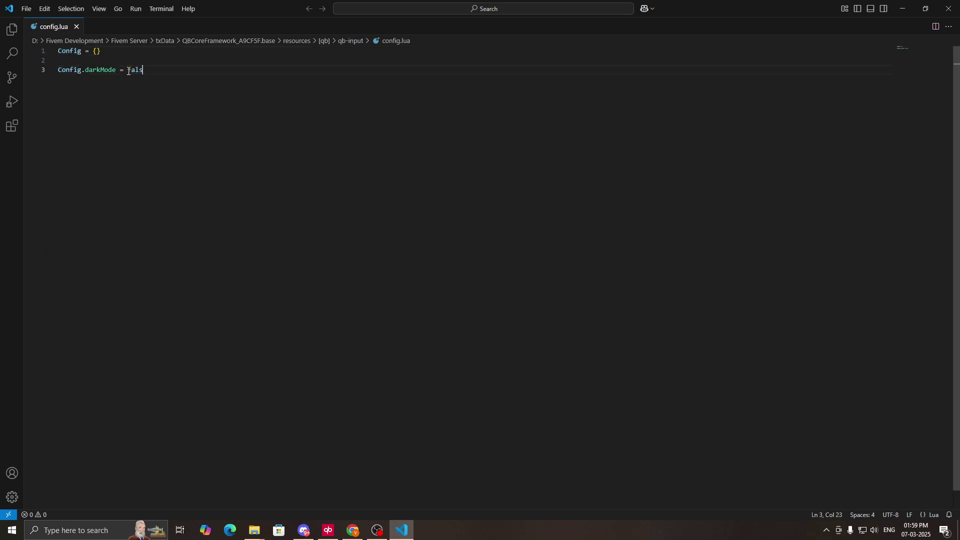
click(253, 531)
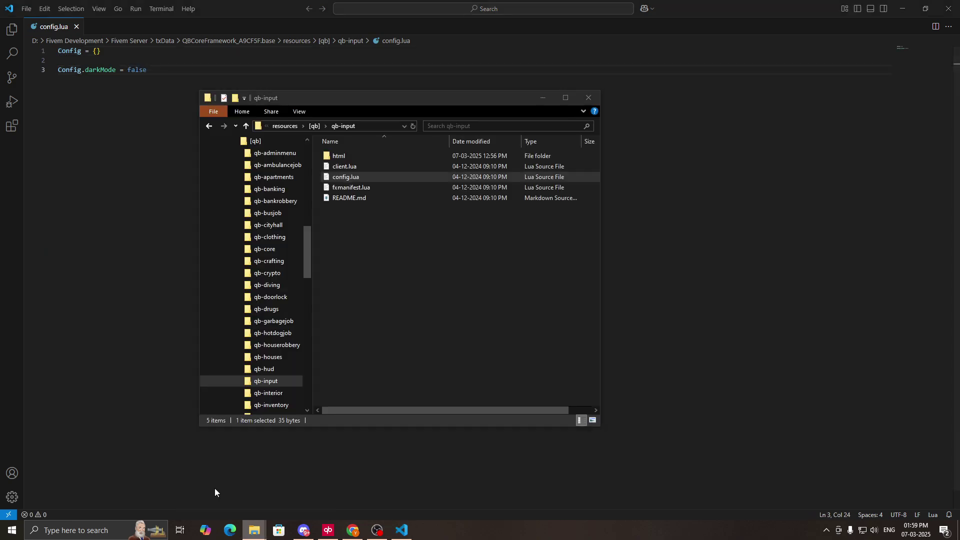
Change Config.darkMode to false in qb-menu's config.lua.
click(209, 126)
scroll(378, 280, down, 2)
scroll(378, 280, down, 1)
double_click(353, 347)
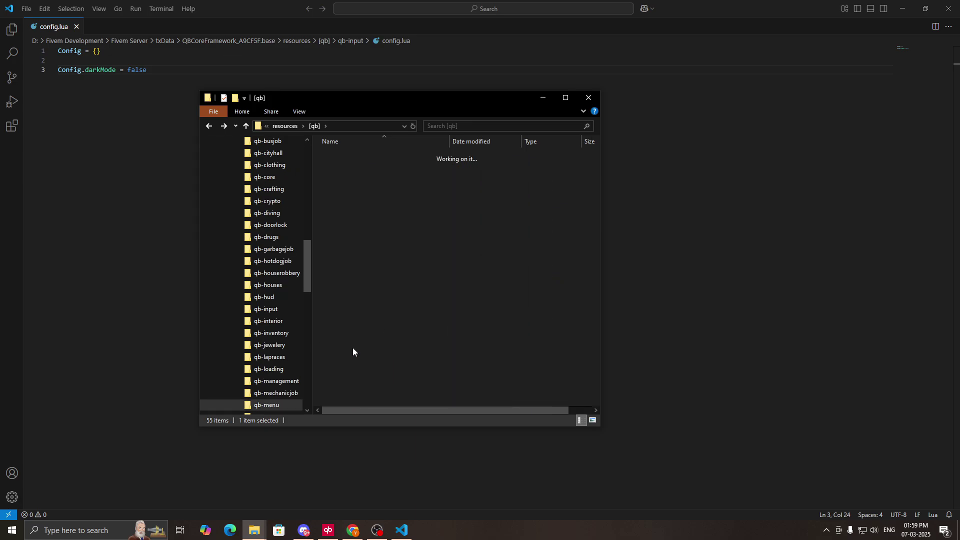
double_click(351, 179)
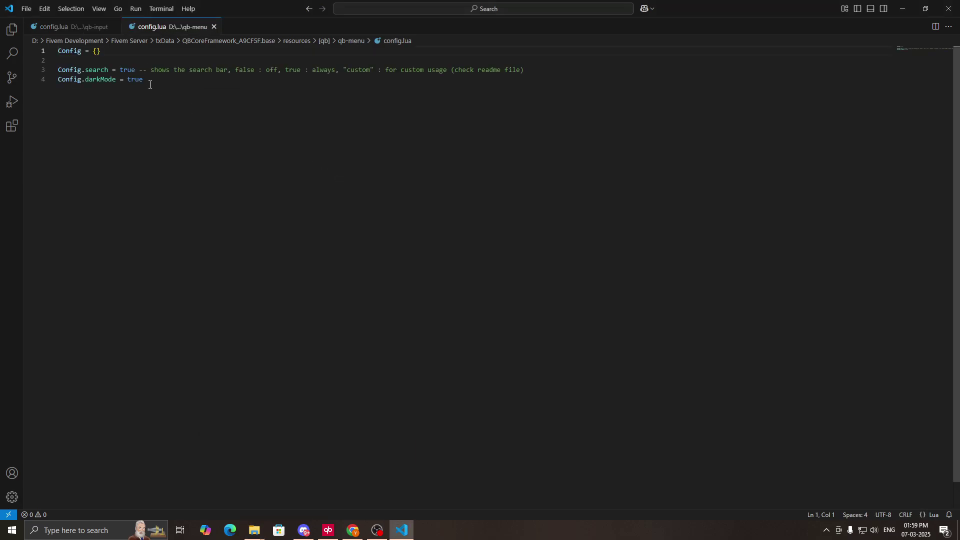
text(fals)
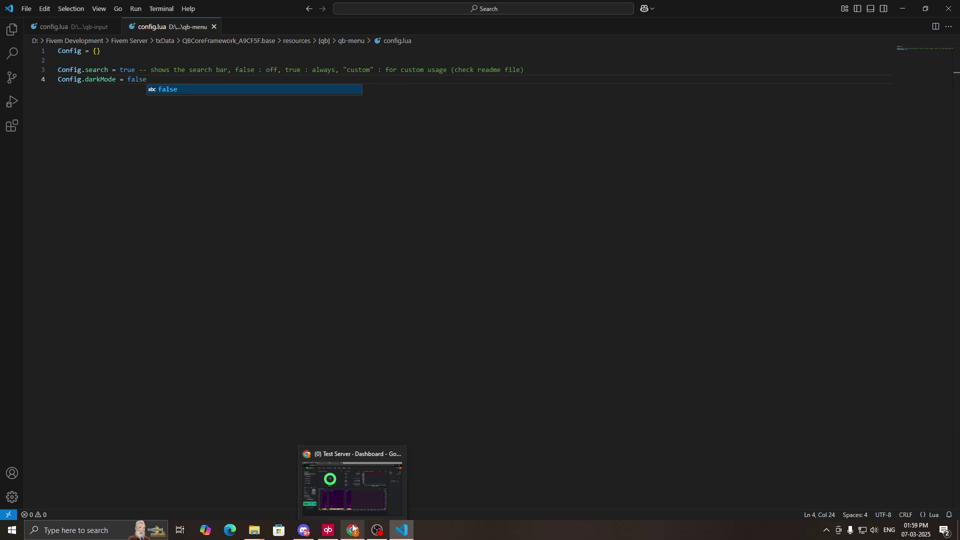
click(328, 530)
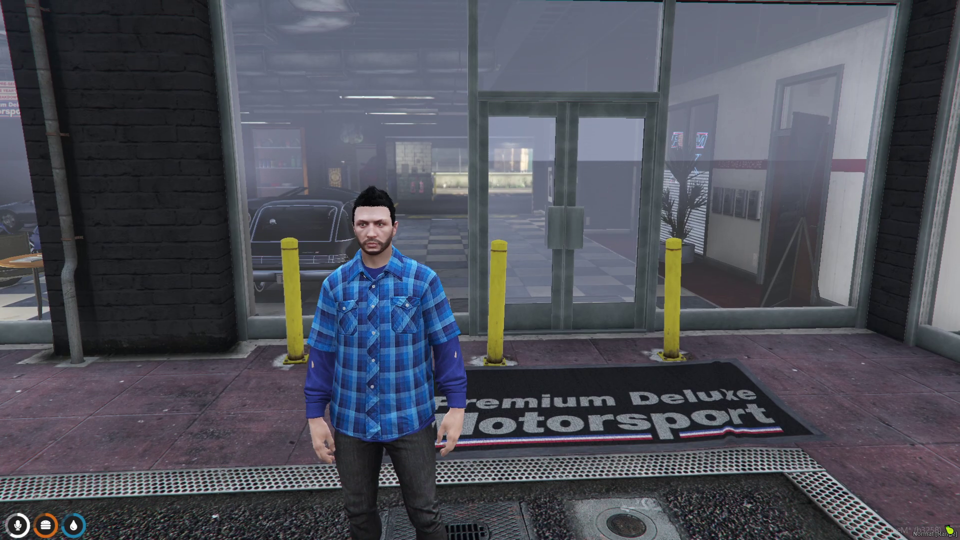
Walk into the showroom and open the Rhapsody's dealer menu.
key(w)
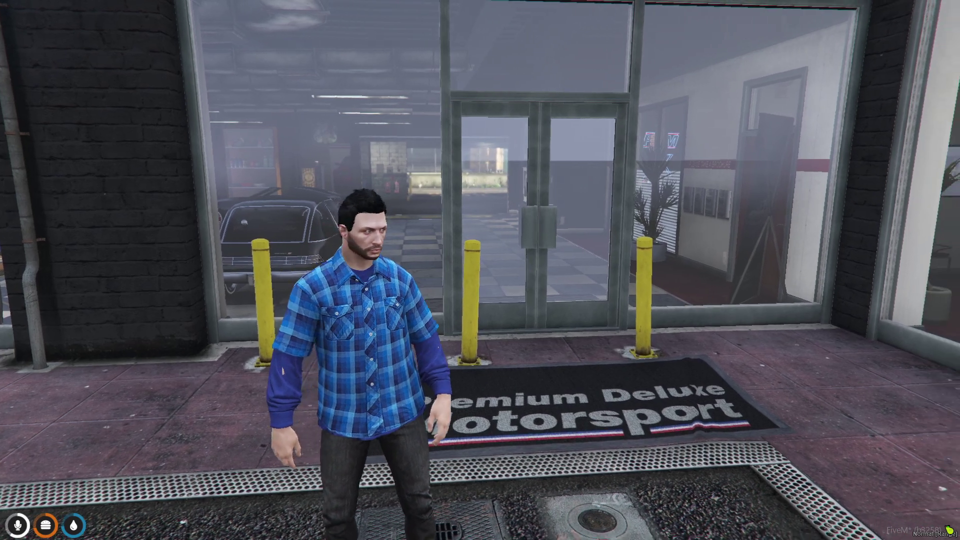
key(w)
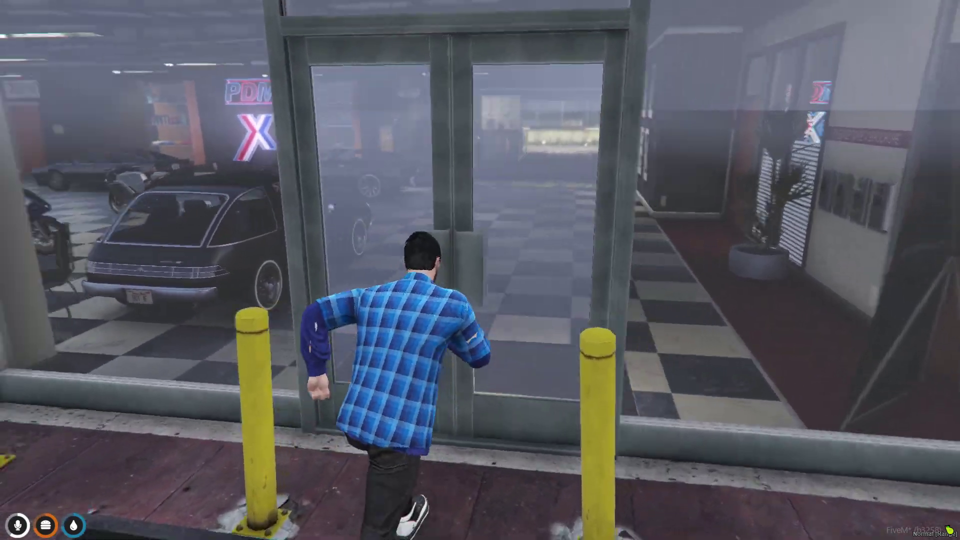
key(w)
key(alt)
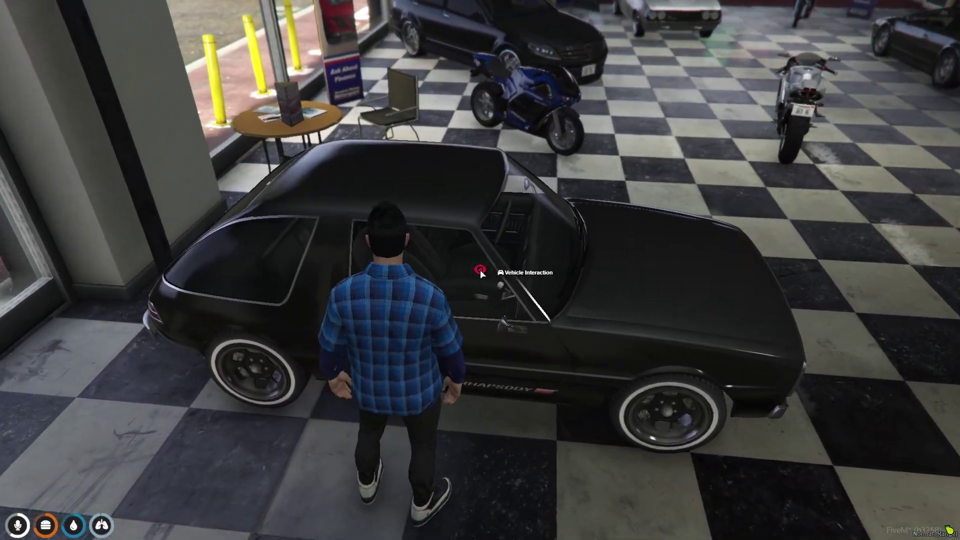
click(533, 276)
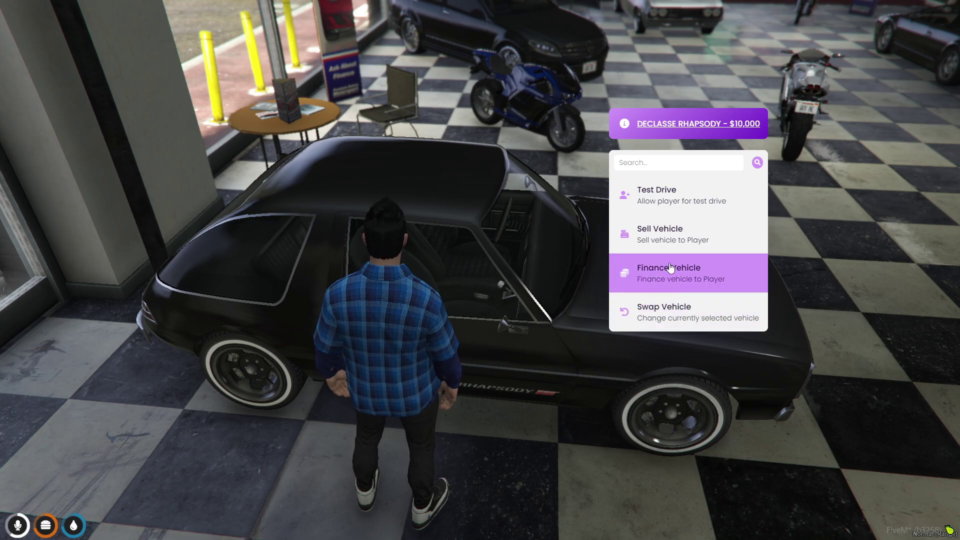
Open the Rhapsody's Sell Vehicle form, try its Server ID field, then close it.
click(658, 239)
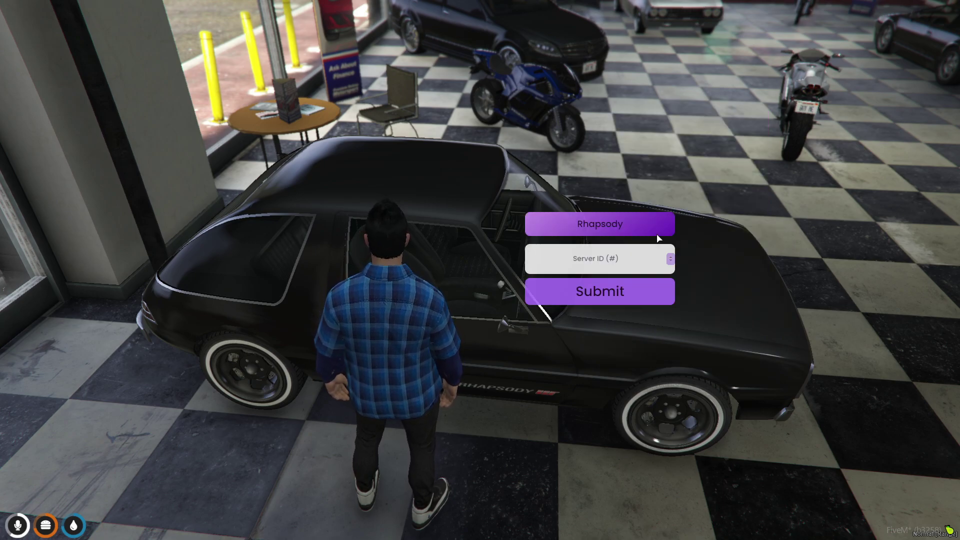
click(578, 260)
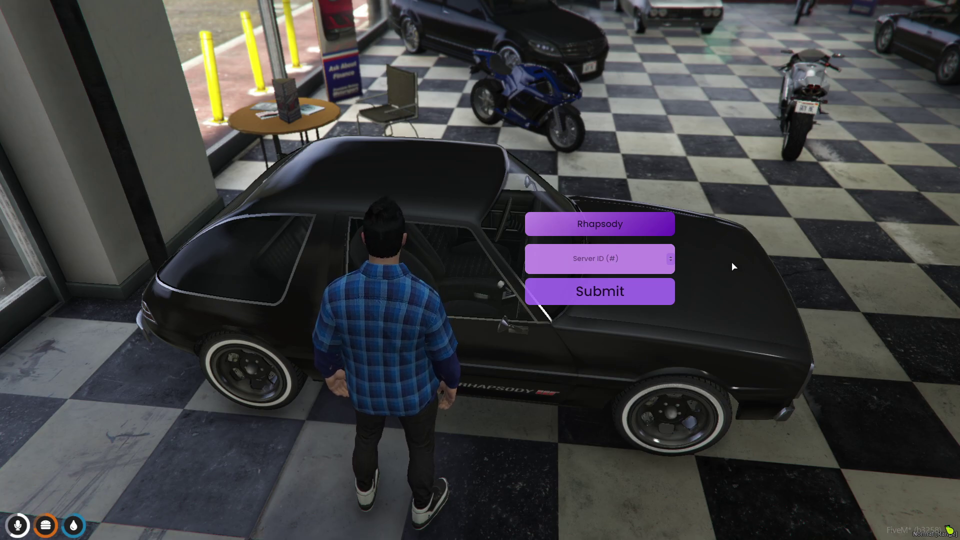
key(Escape)
Walk to the office desk and open the VEHICLE DEALER Boss Menu in light mode.
key(w)
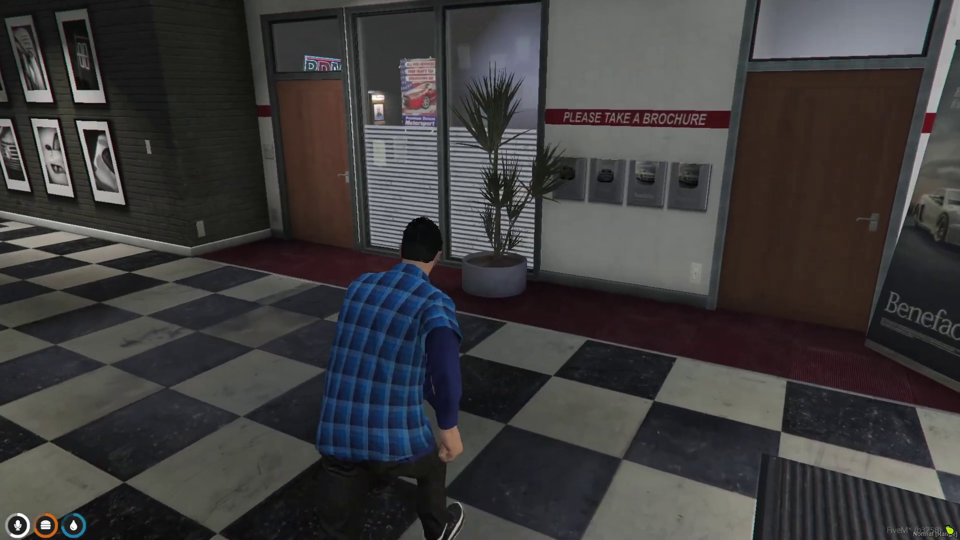
key(w)
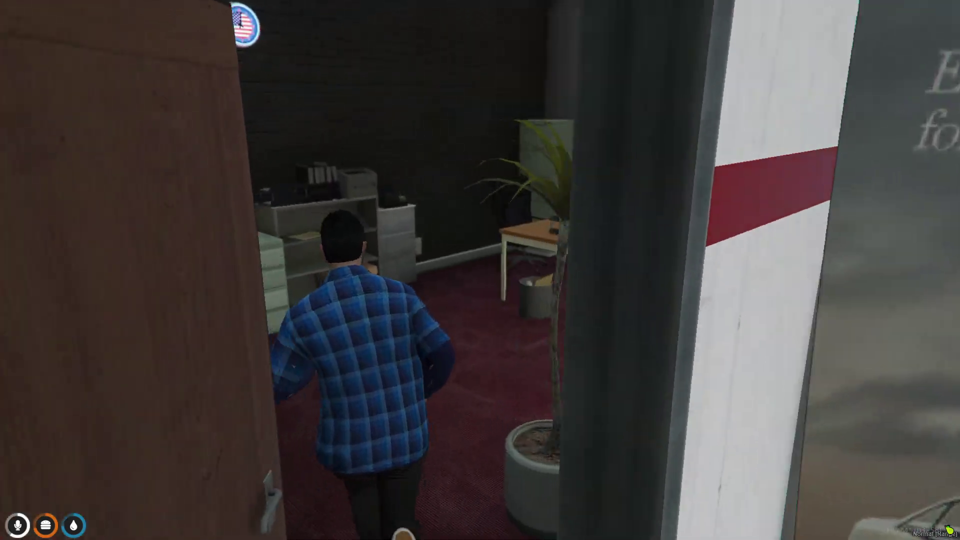
key(w)
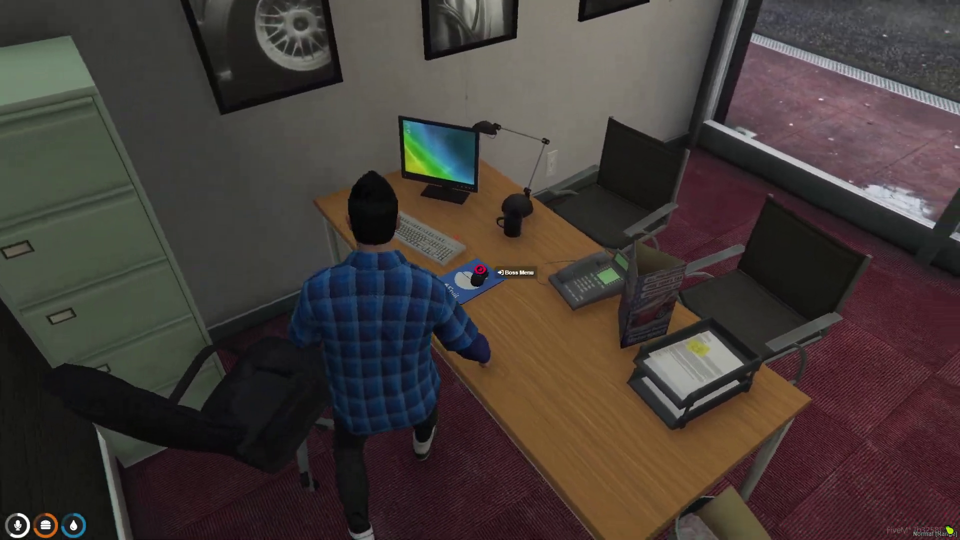
click(517, 272)
key(super)
click(401, 530)
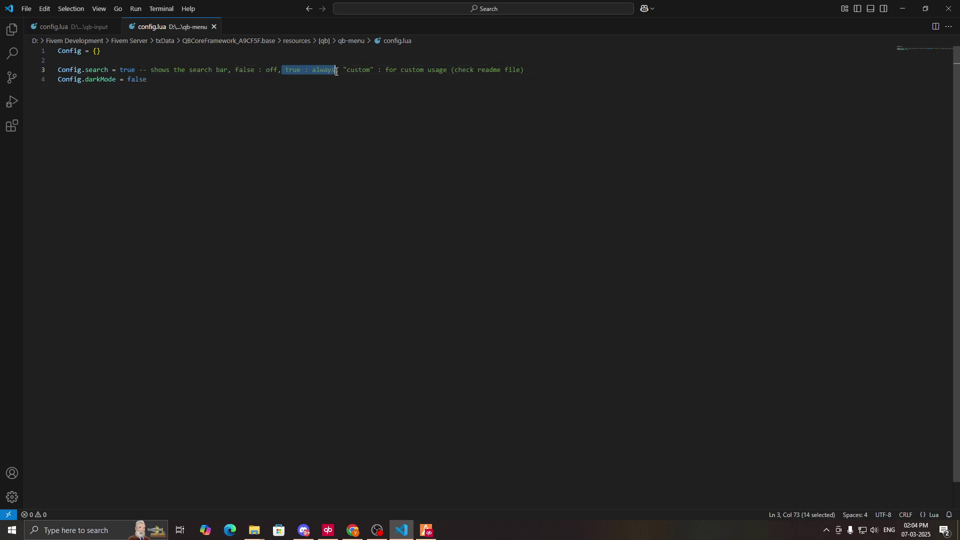
click(426, 530)
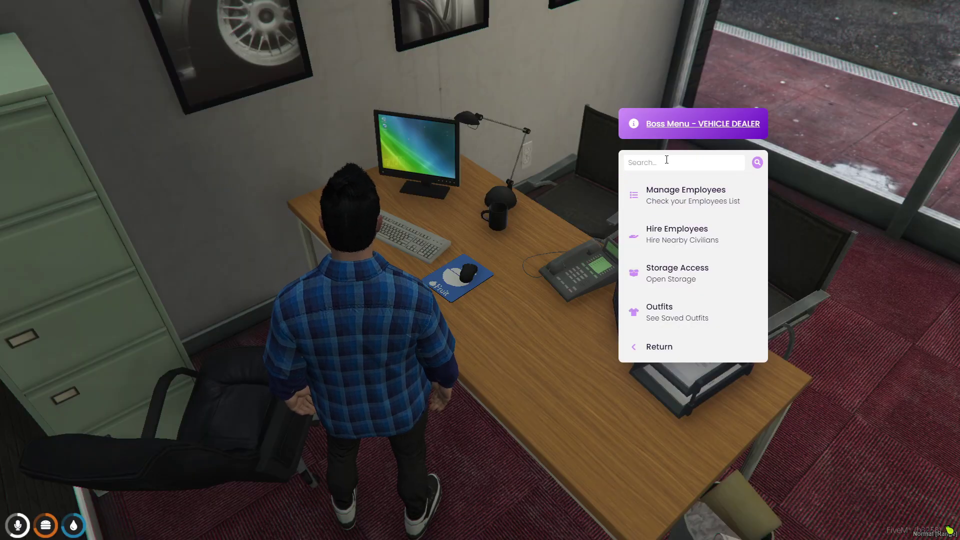